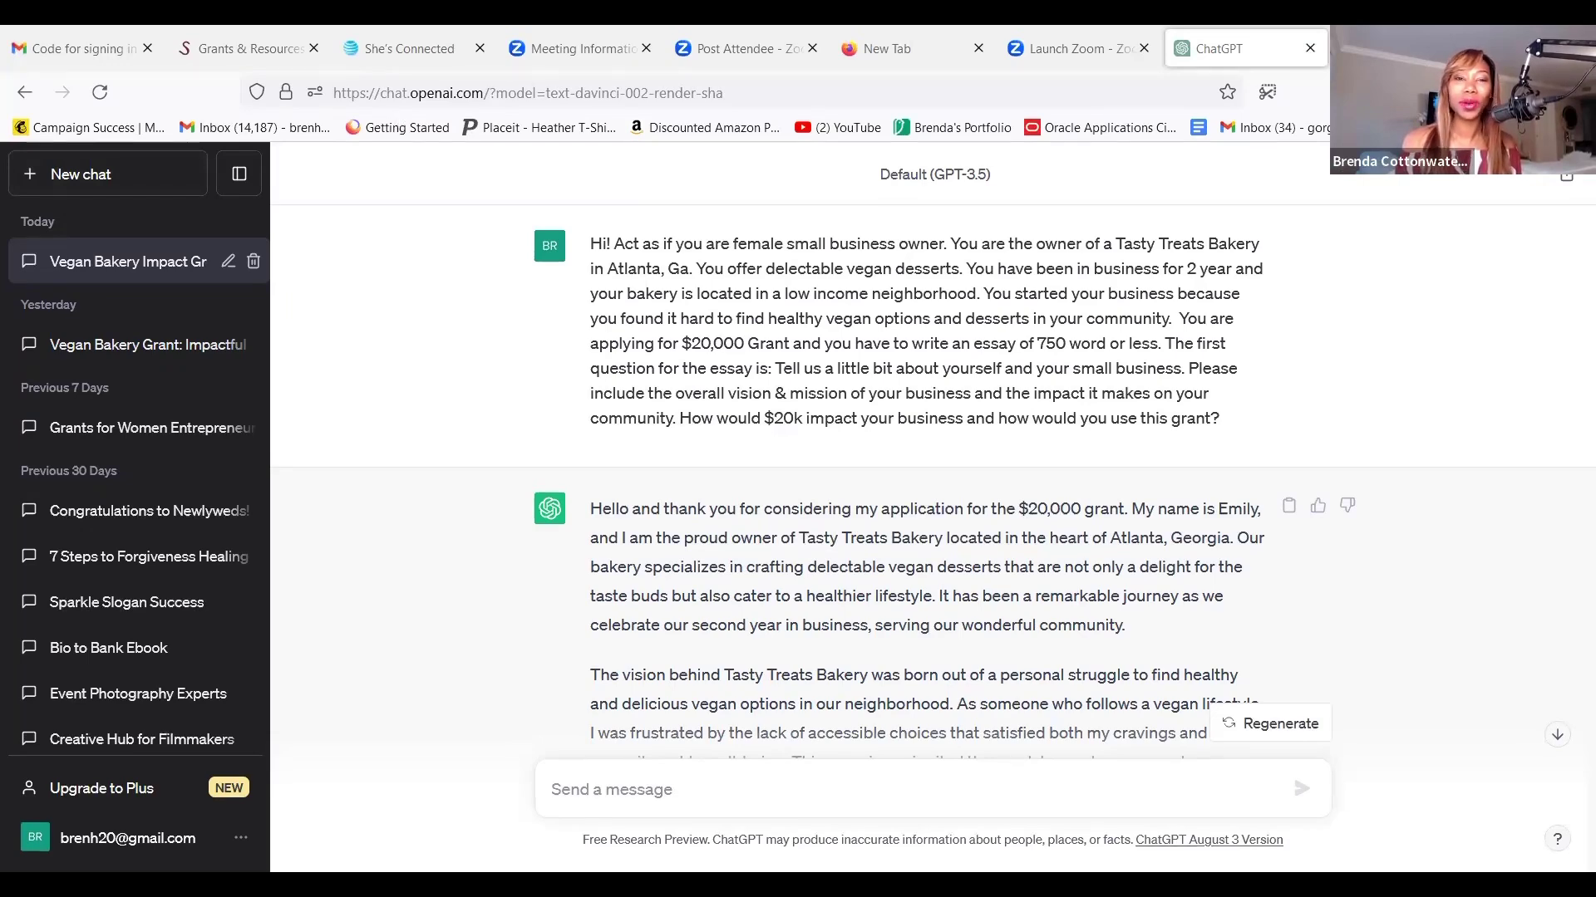
- Search the web for "chat gpt" in a new tab, open the ChatGPT site and go to its login
key("ctrl+t")
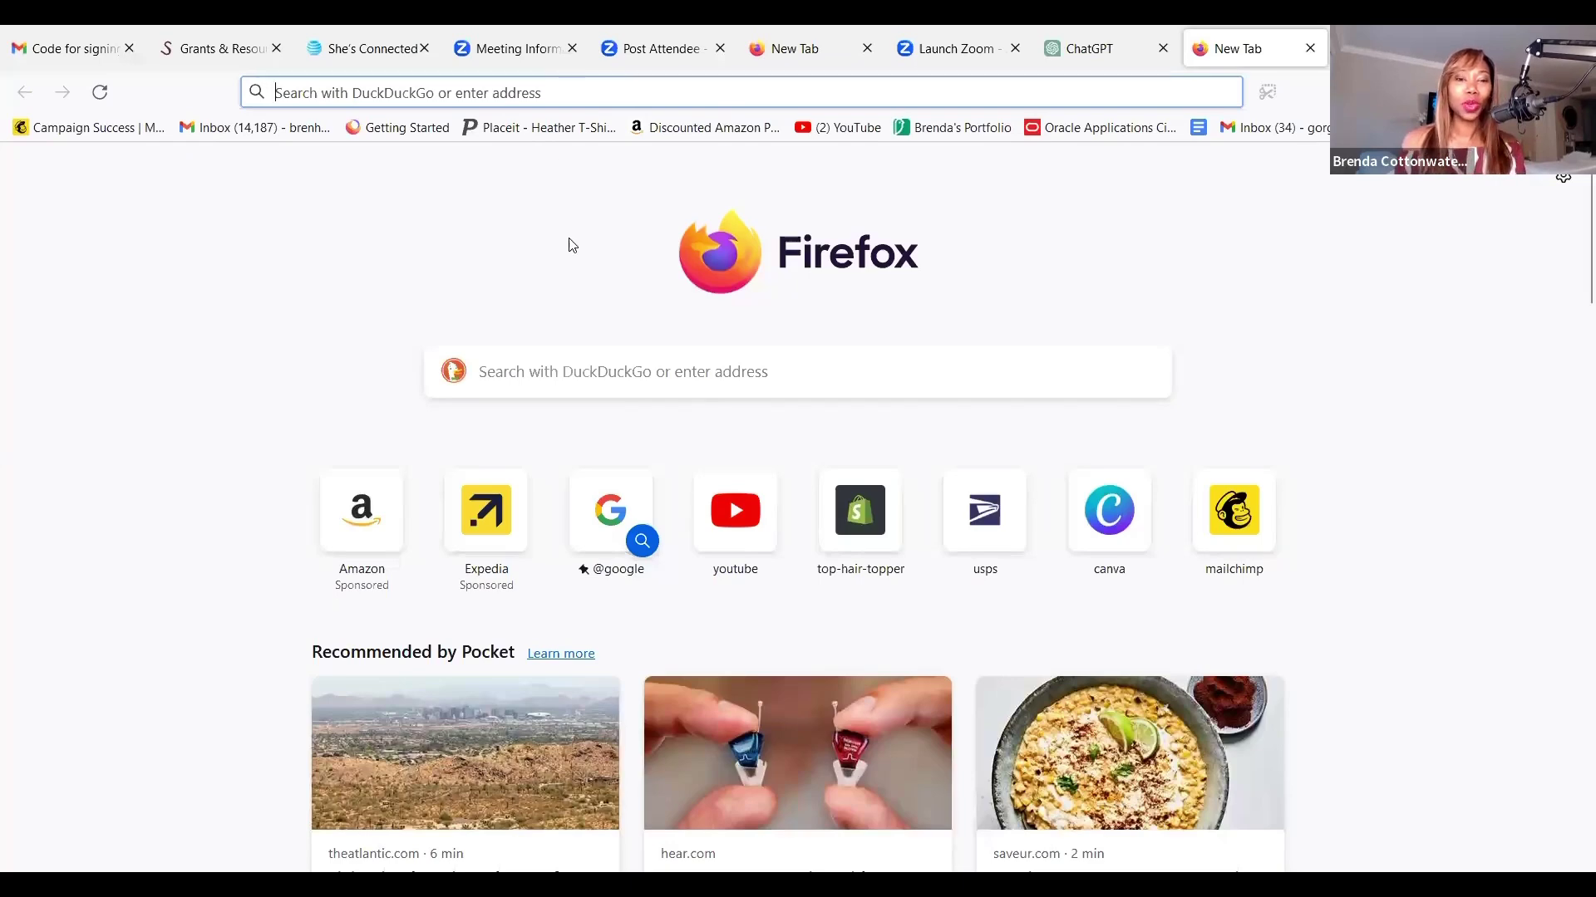
left_click(526, 372)
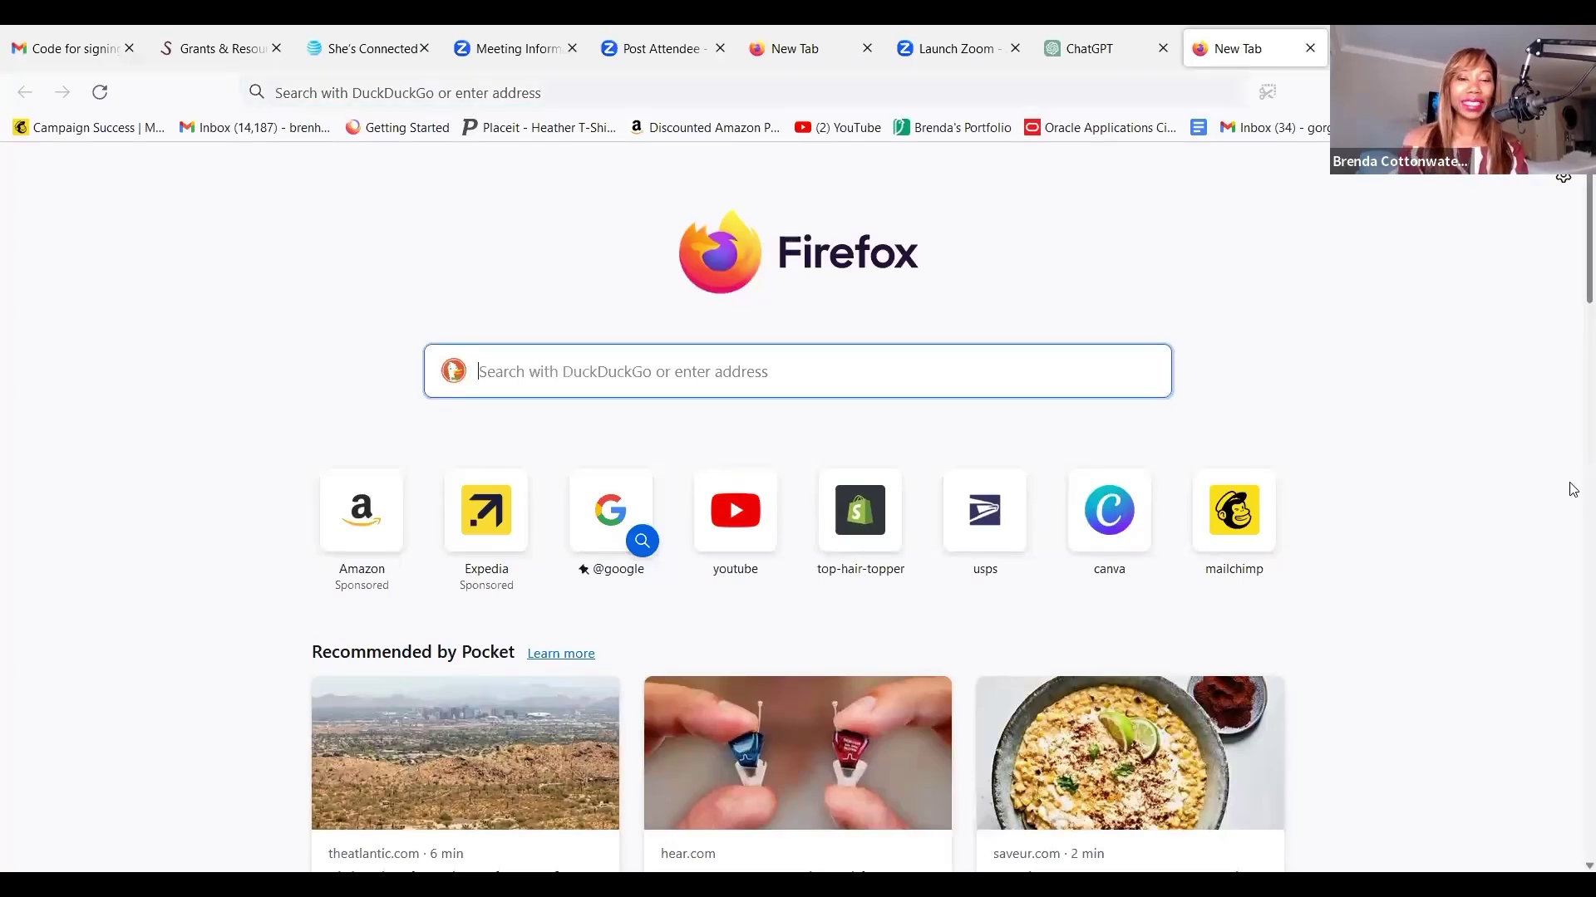
type("chat")
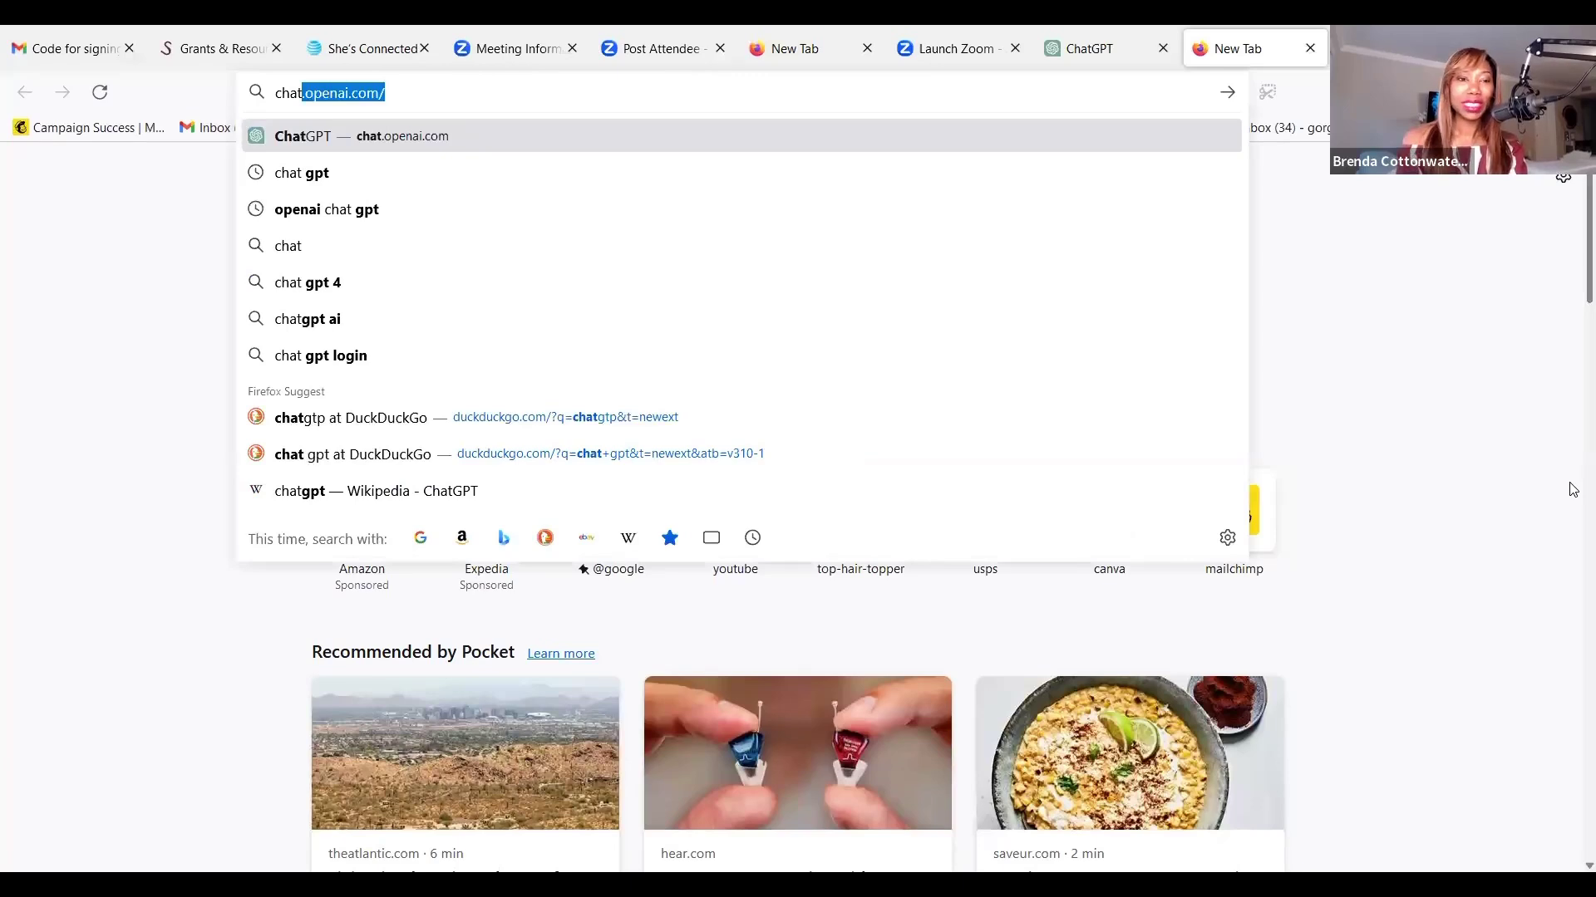
type(" gpt")
key("Return")
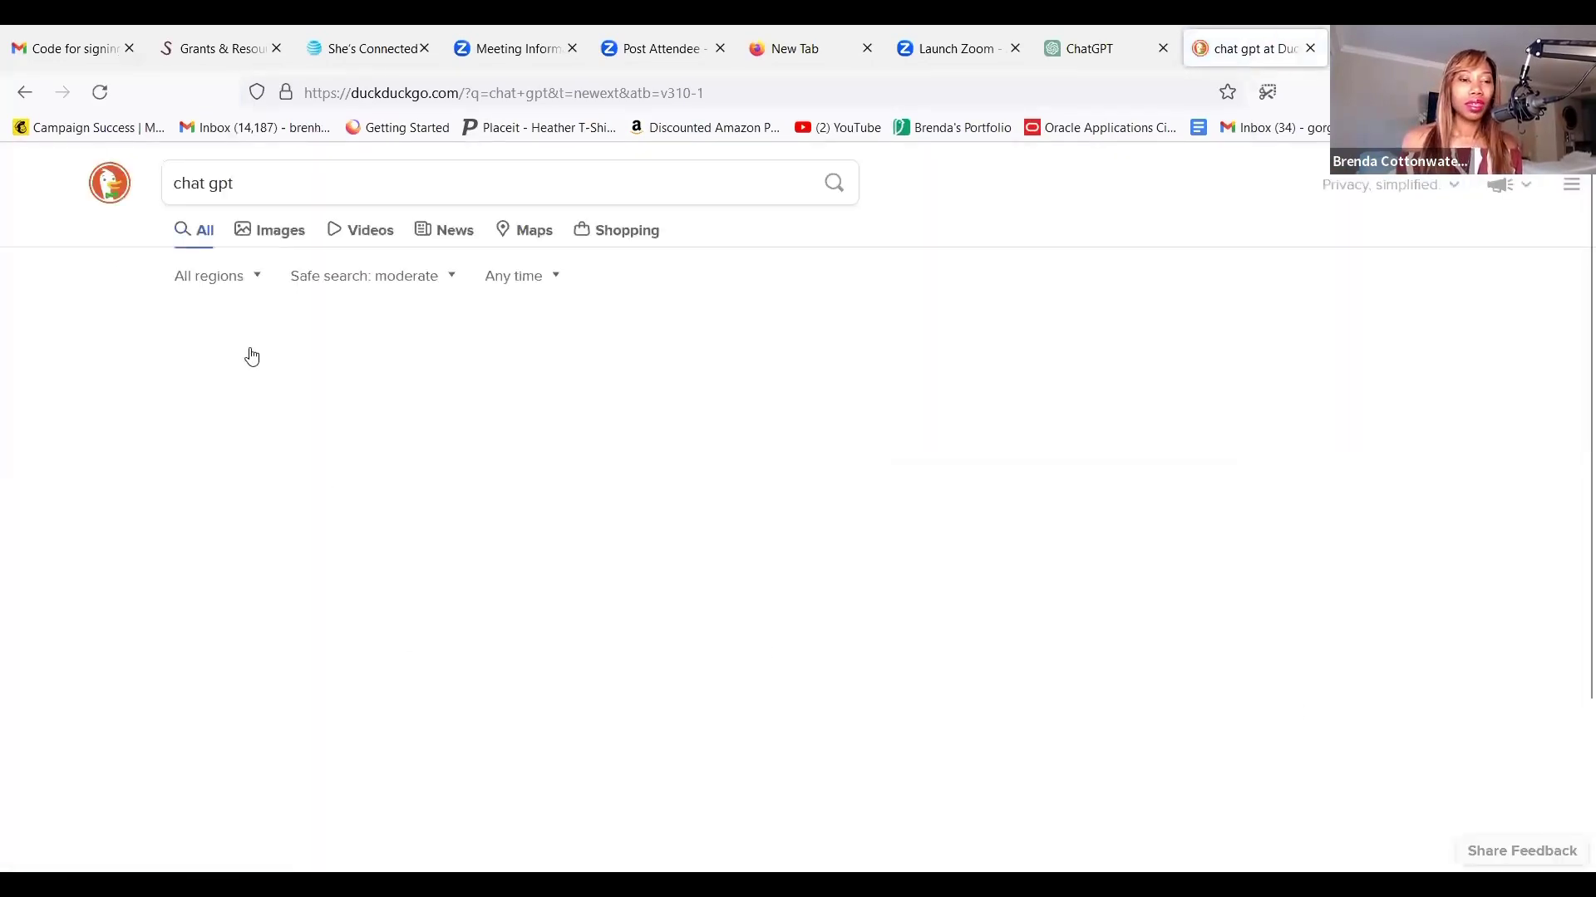
left_click(258, 356)
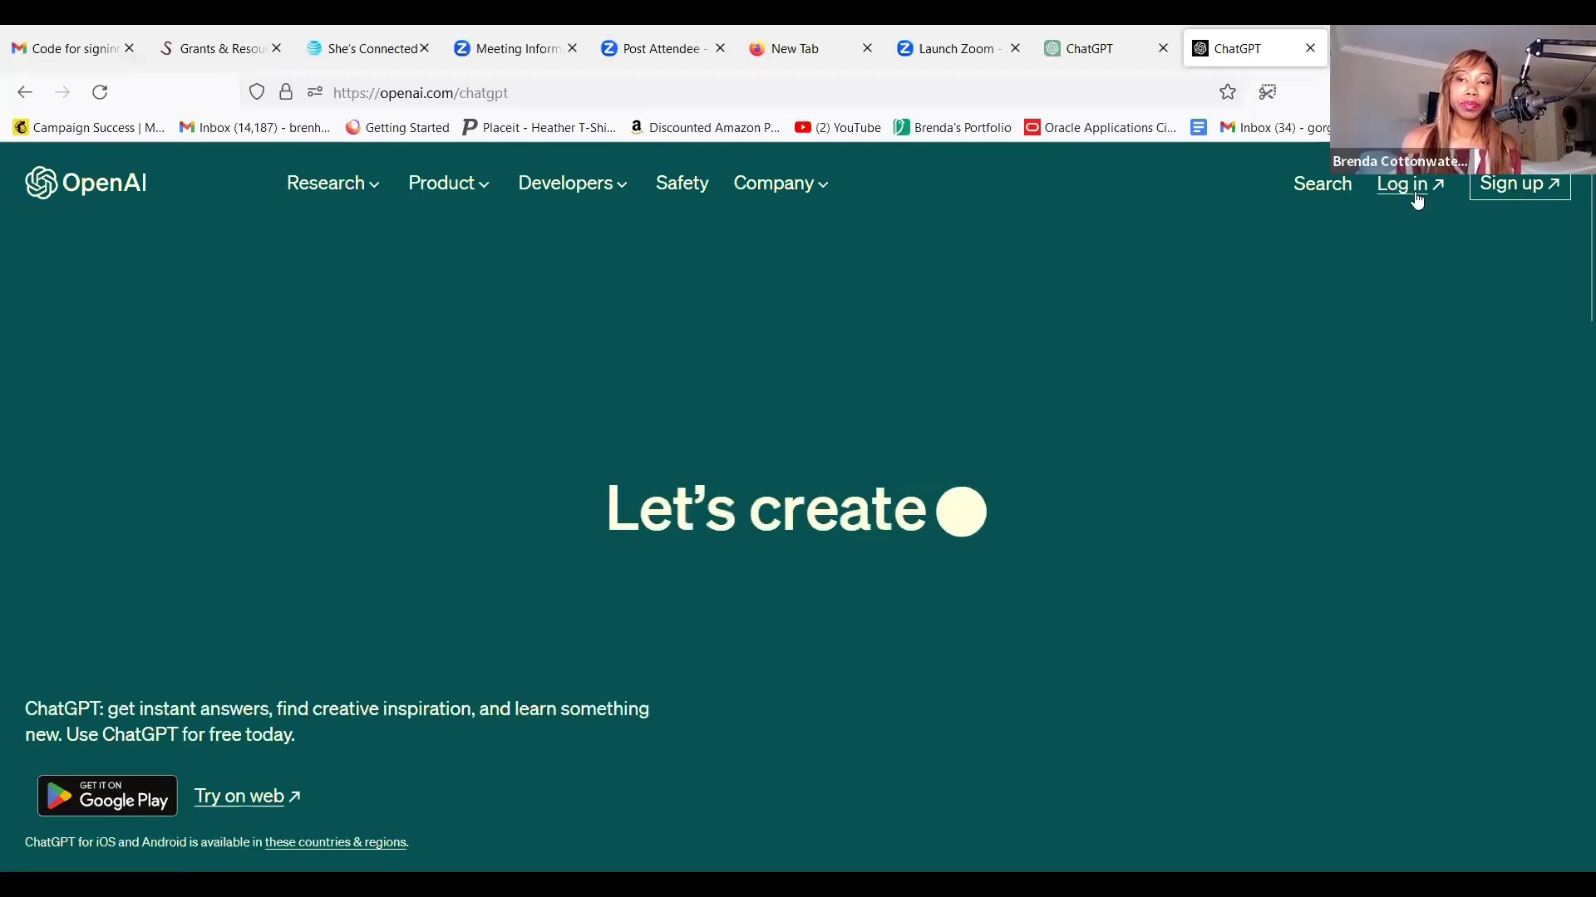
left_click(1415, 194)
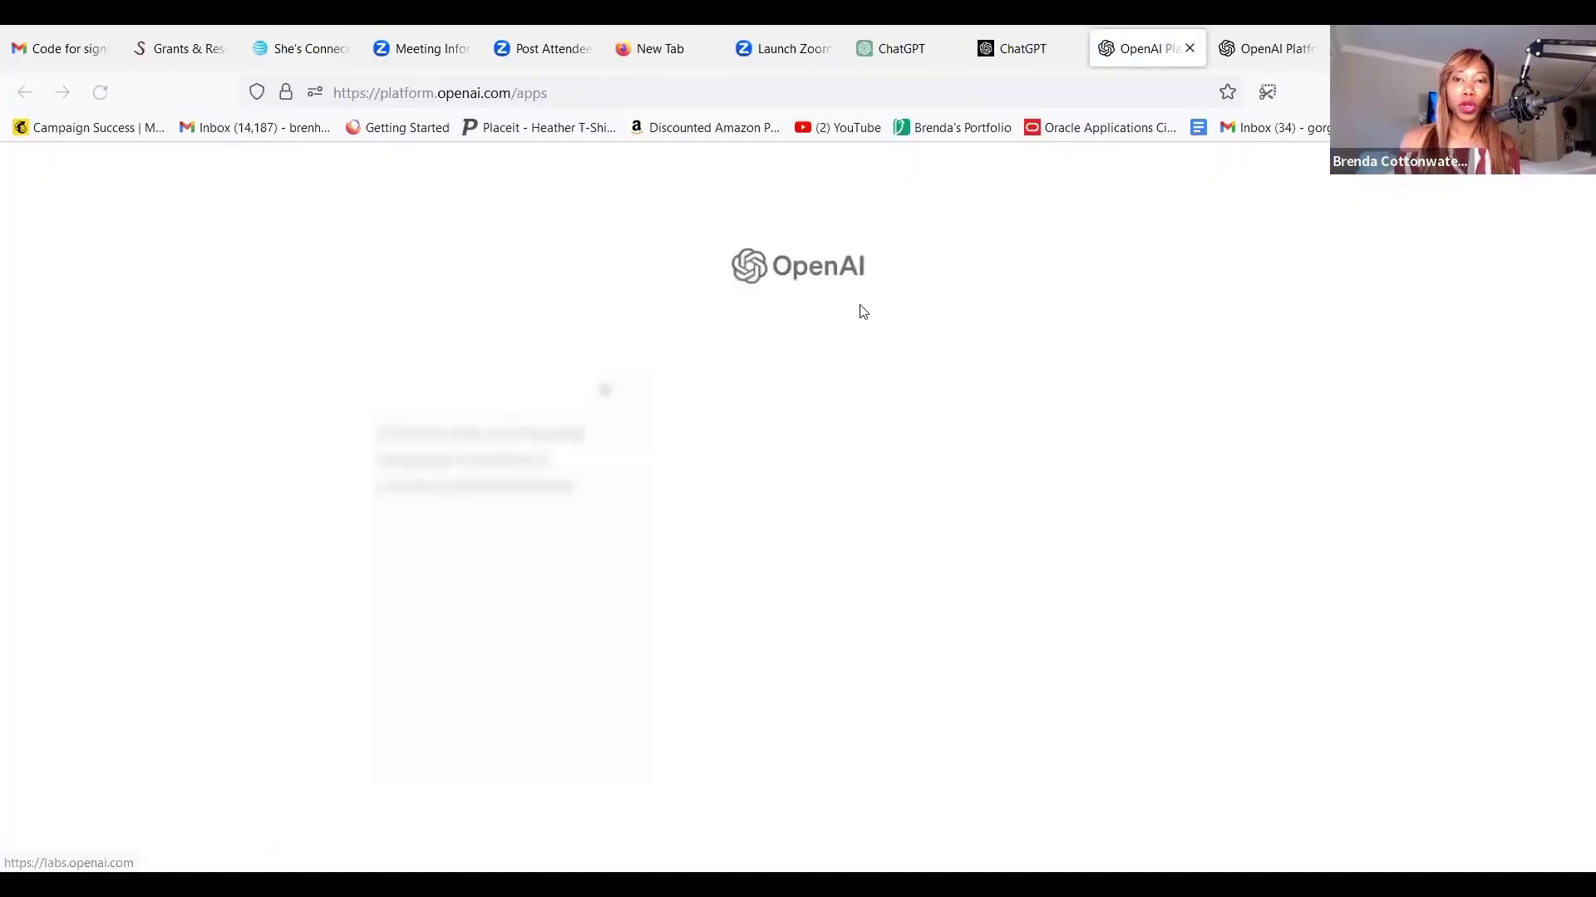
- Open ChatGPT from the OpenAI product choices and paste the Tasty Treats Bakery prompt for a $20,000 grant essay of 750 words or less
left_click(489, 463)
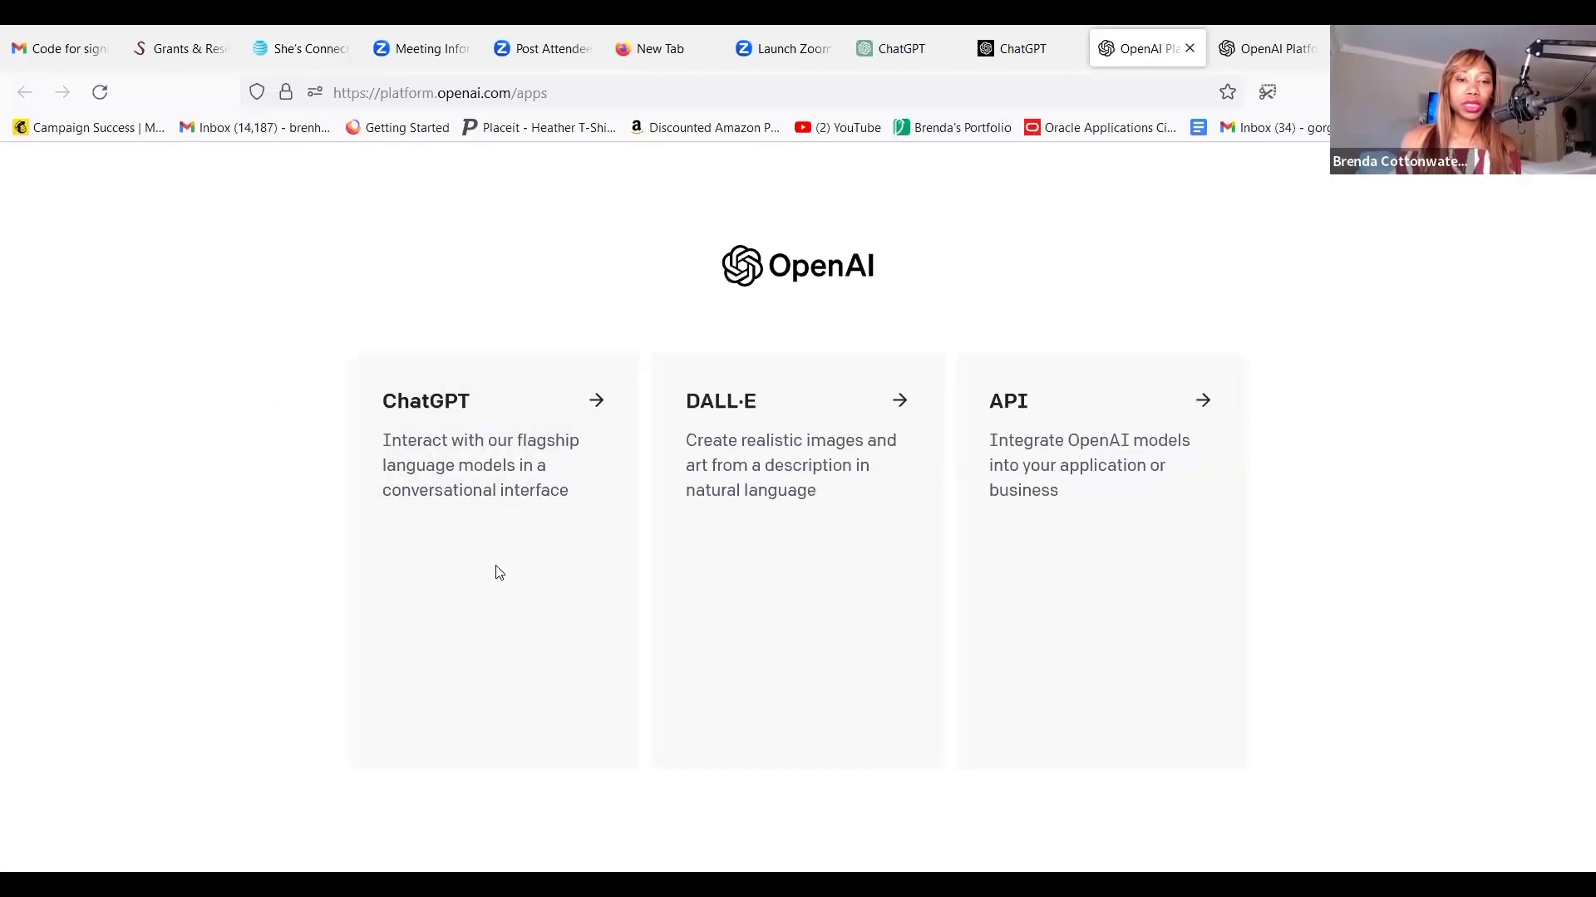
left_click(415, 511)
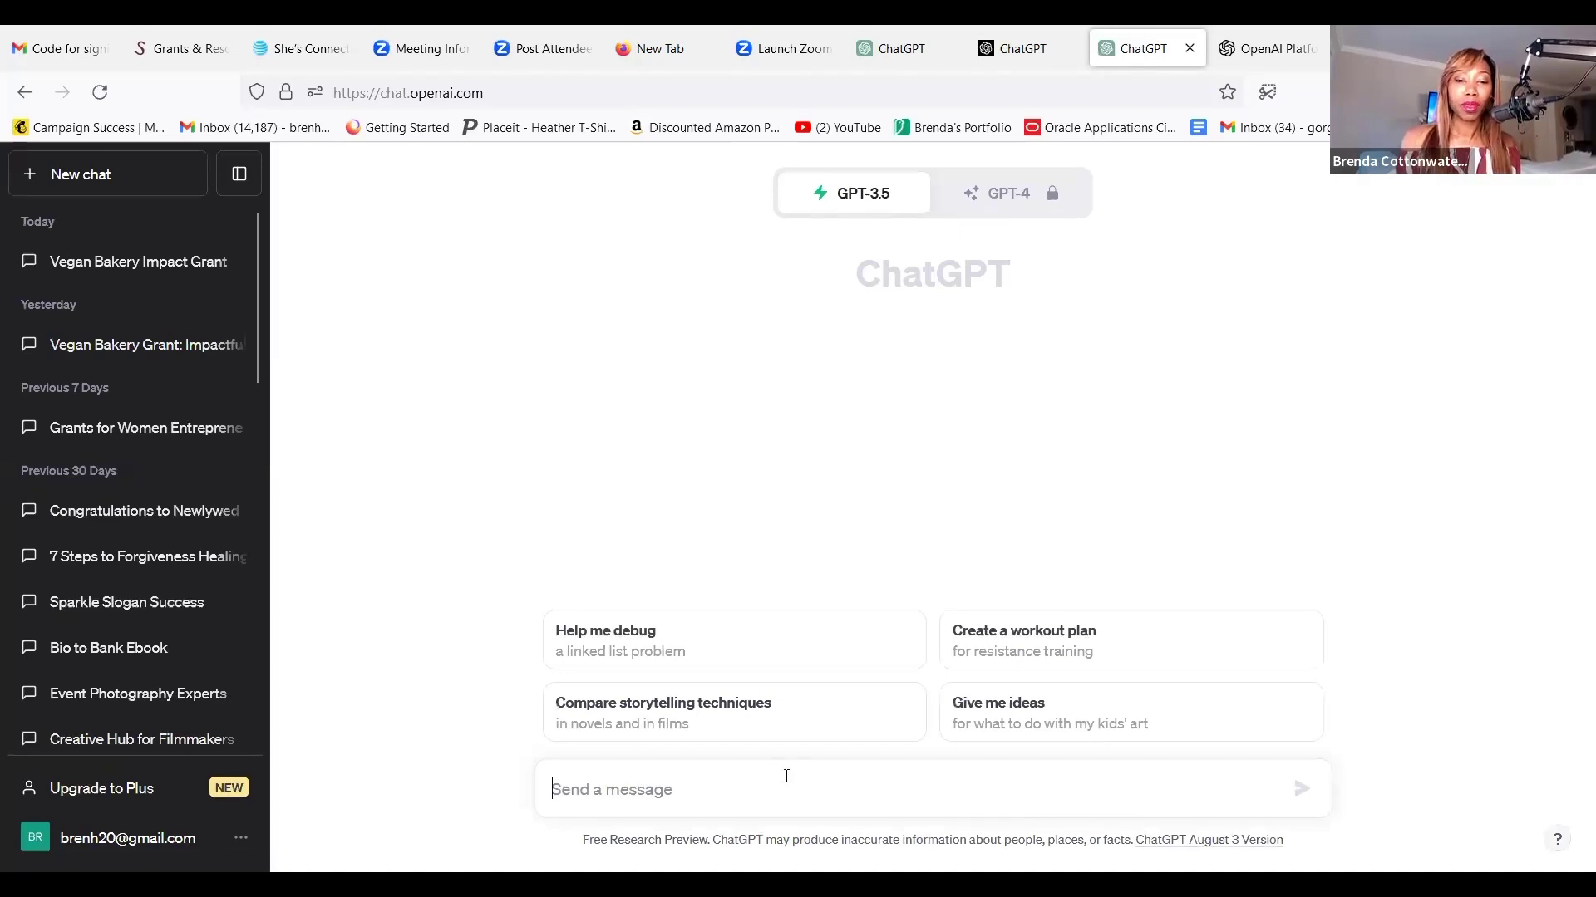
right_click(688, 585)
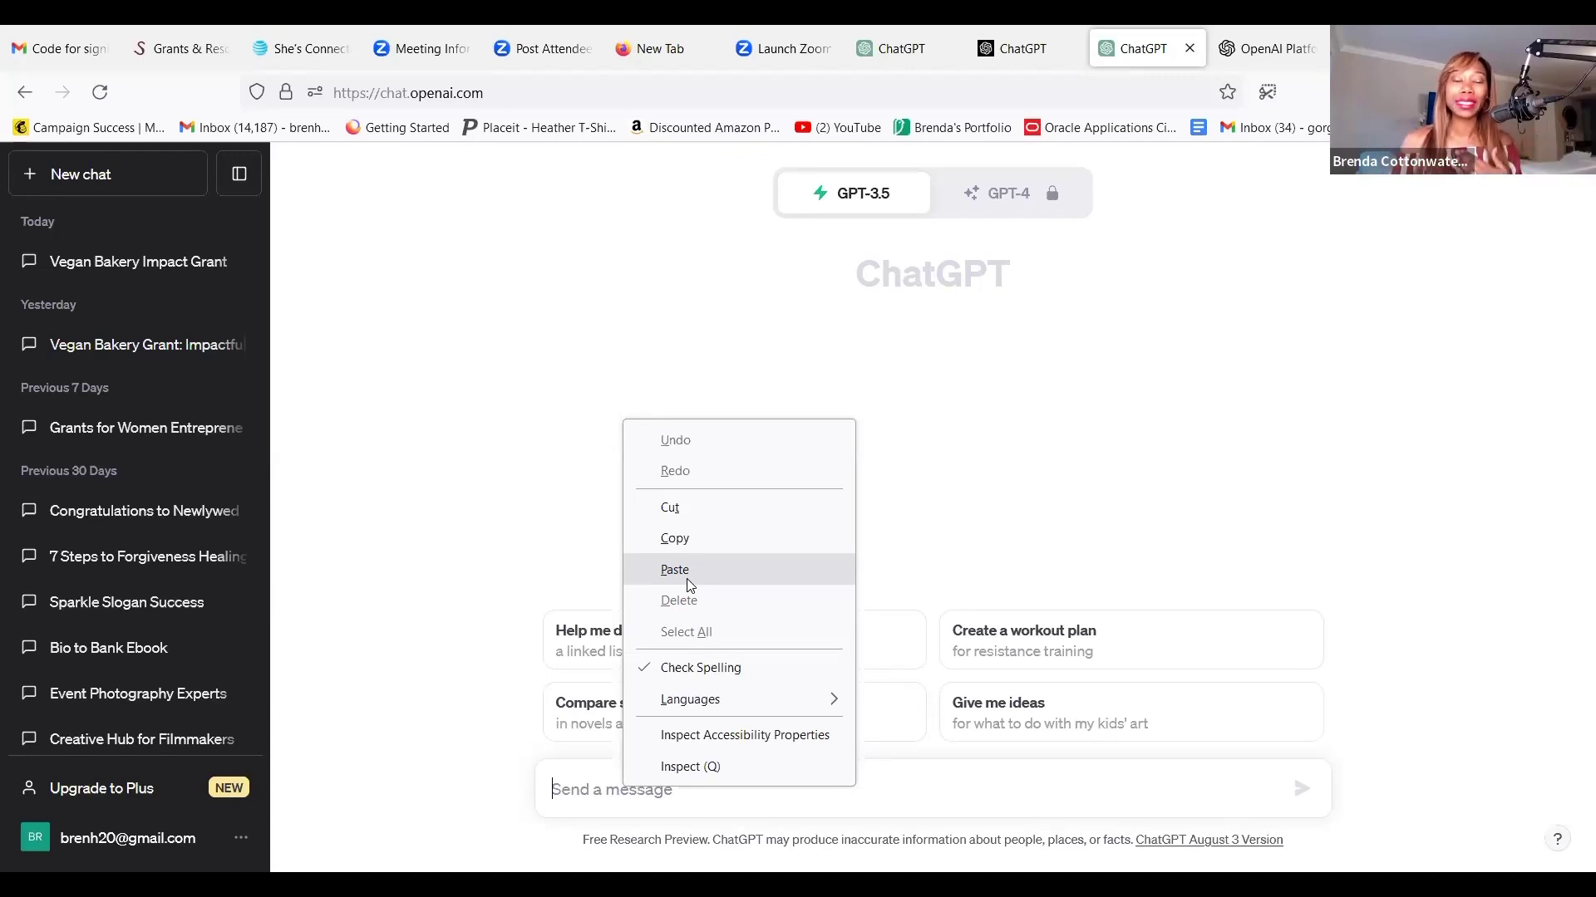
left_click(675, 570)
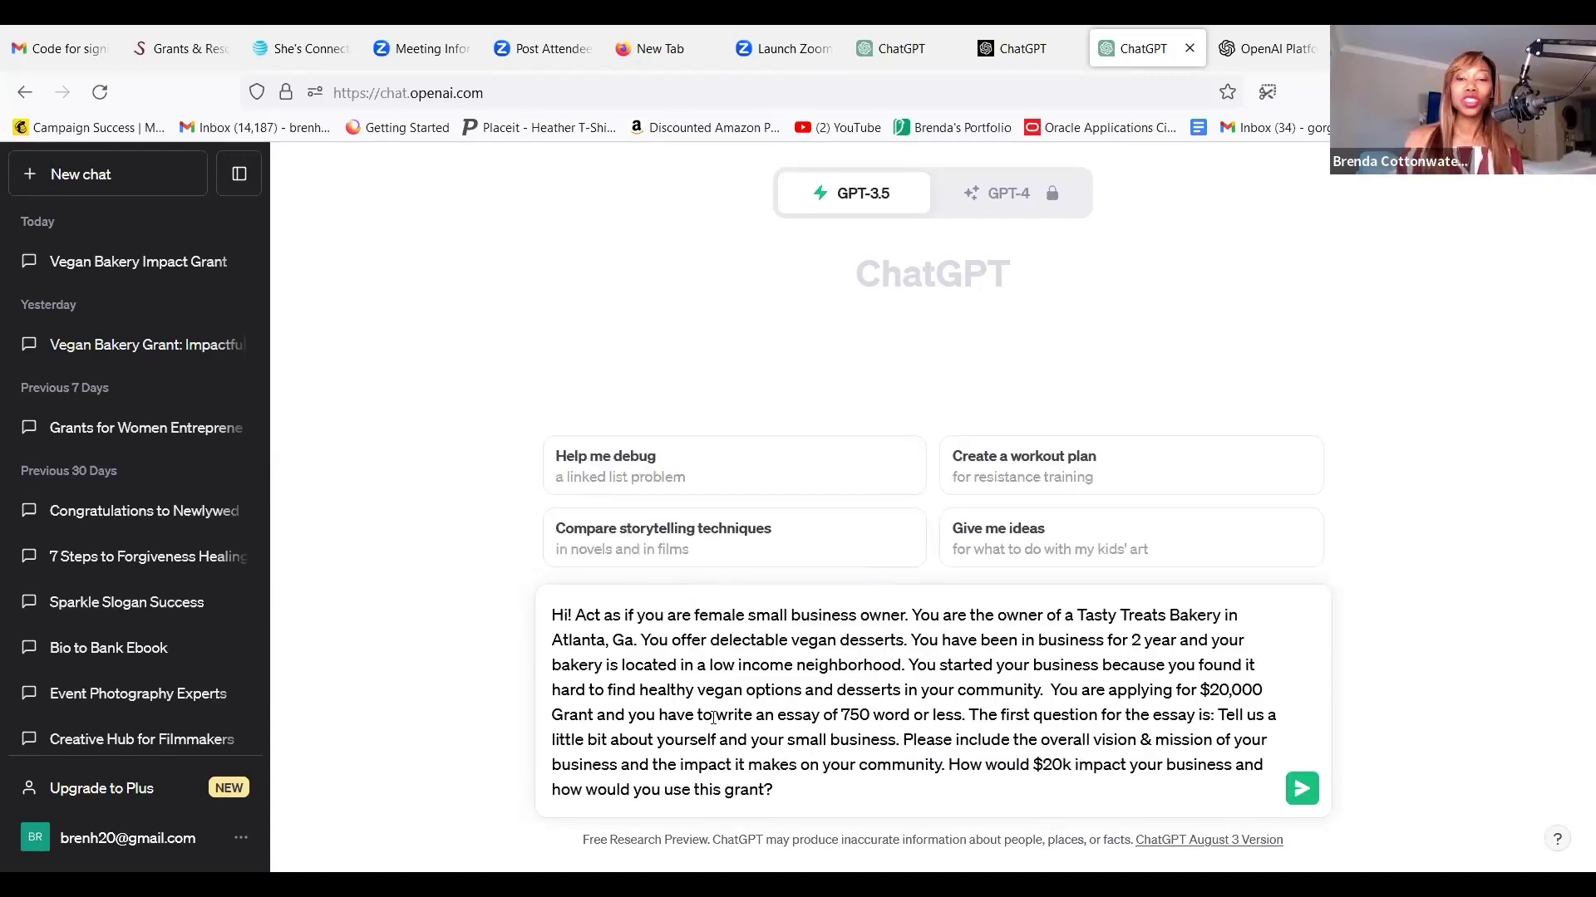
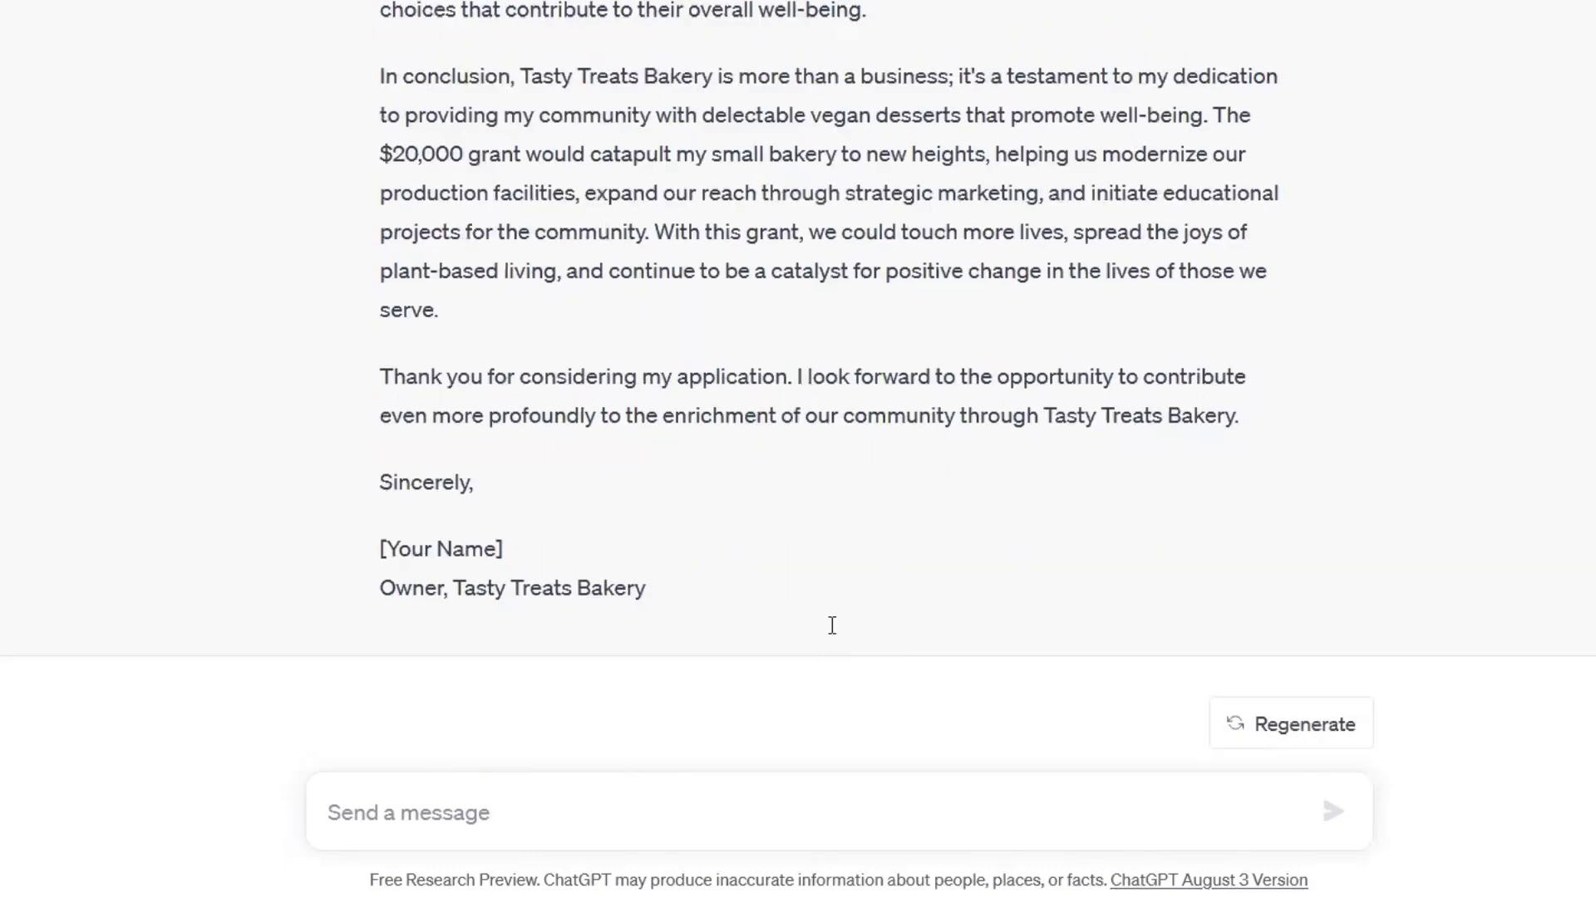
- Read through the generated Tasty Treats Bakery grant essay from the greeting to the signature
scroll(835, 636, "up", 20)
scroll(834, 636, "down", 4)
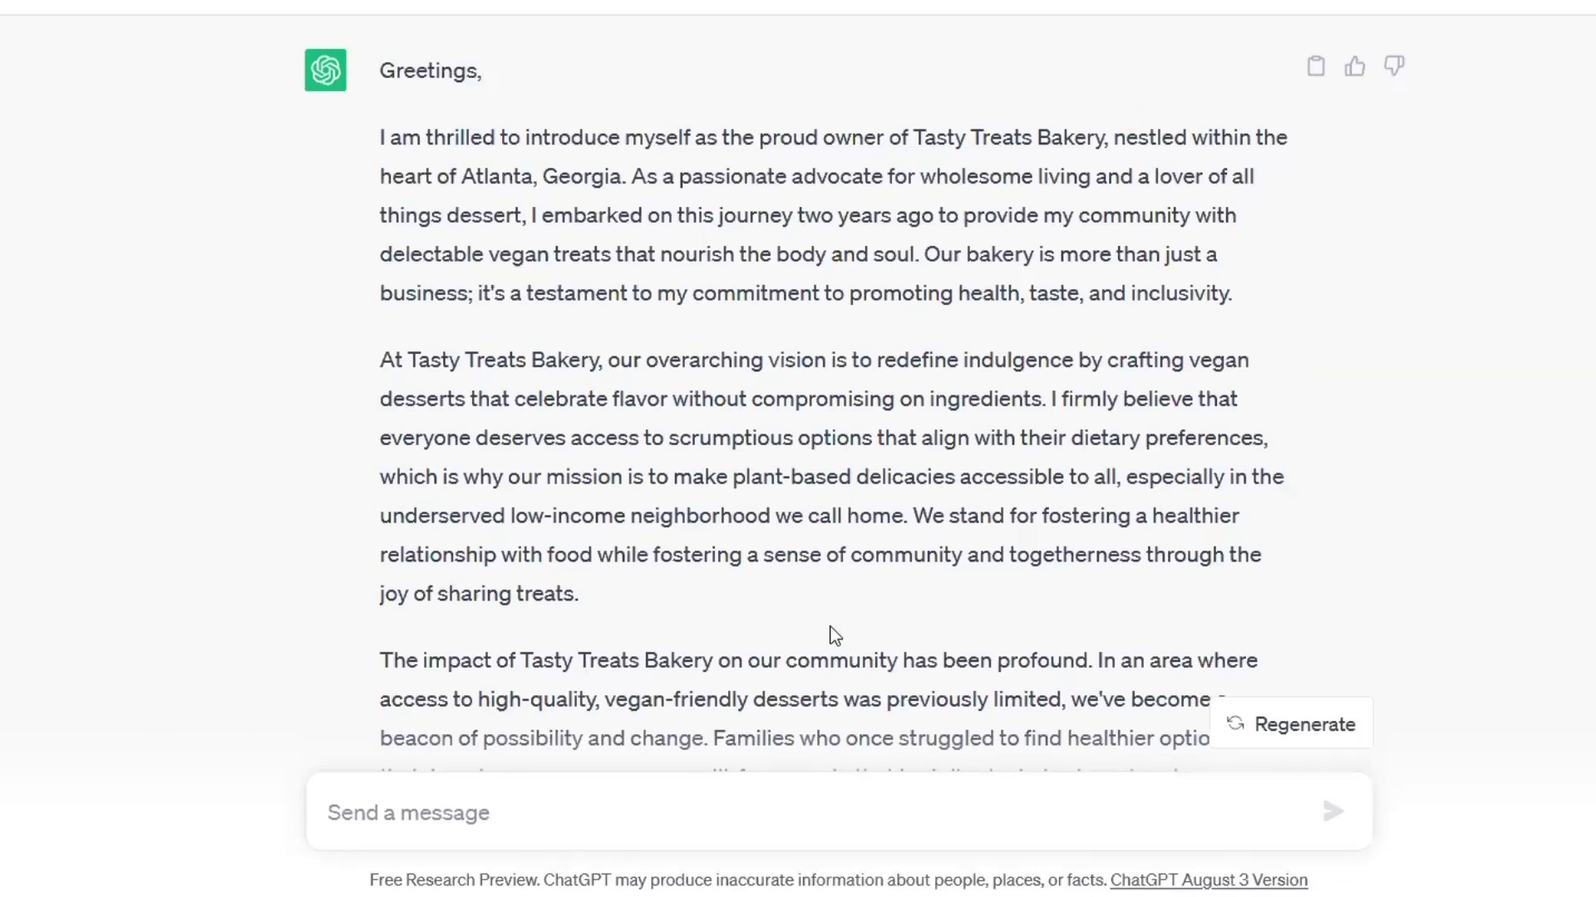
scroll(834, 635, "down", 3)
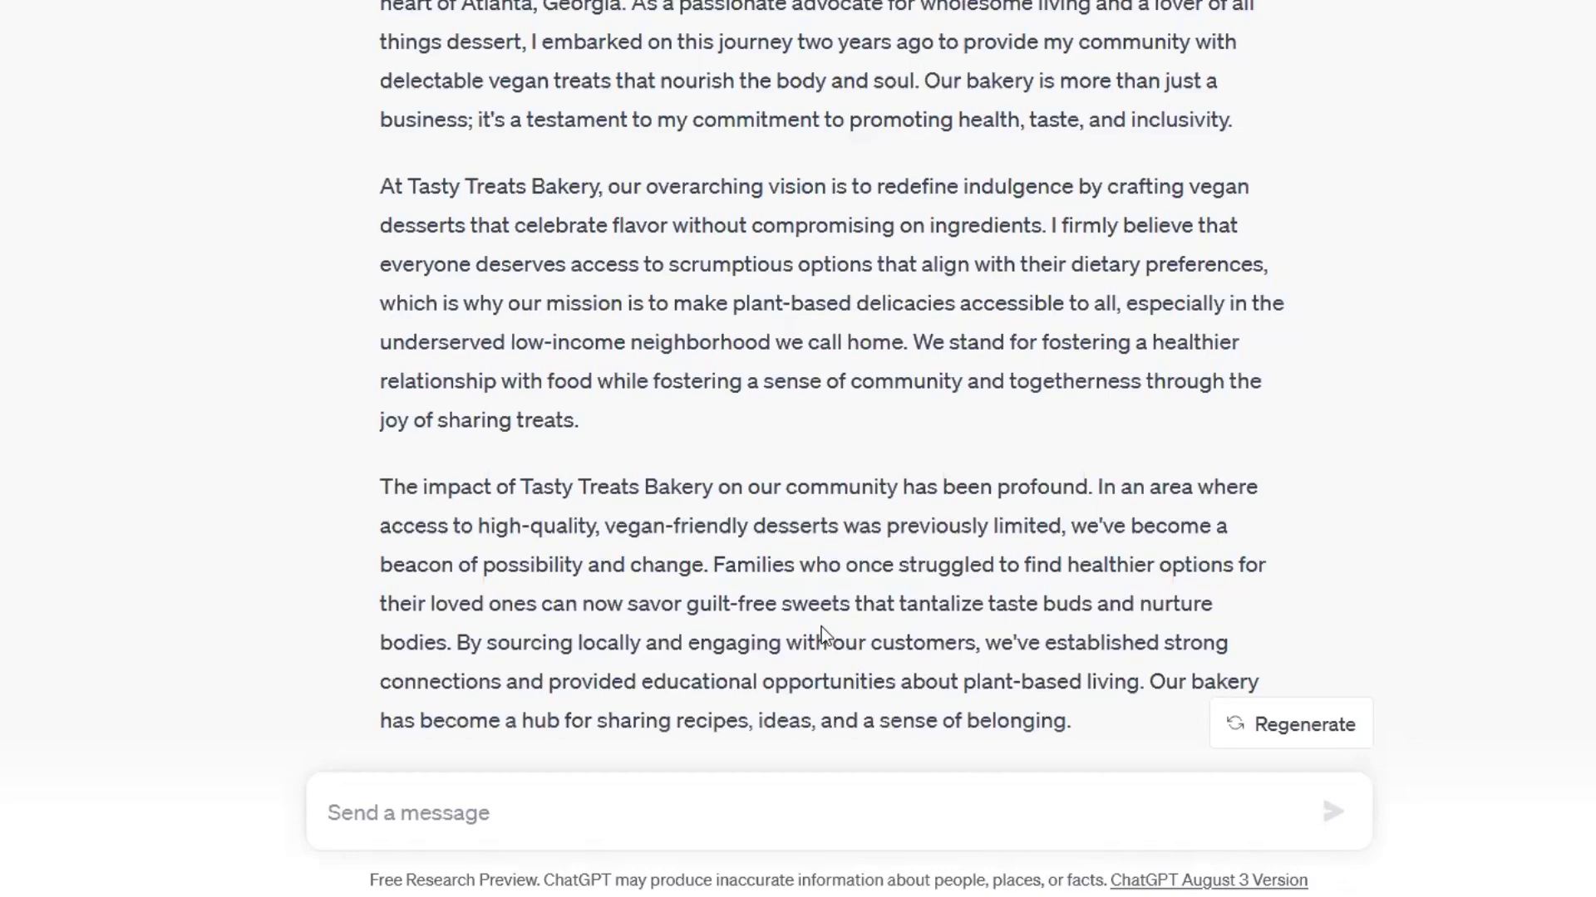
scroll(802, 648, "down", 9)
scroll(798, 665, "down", 8)
scroll(799, 670, "down", 2)
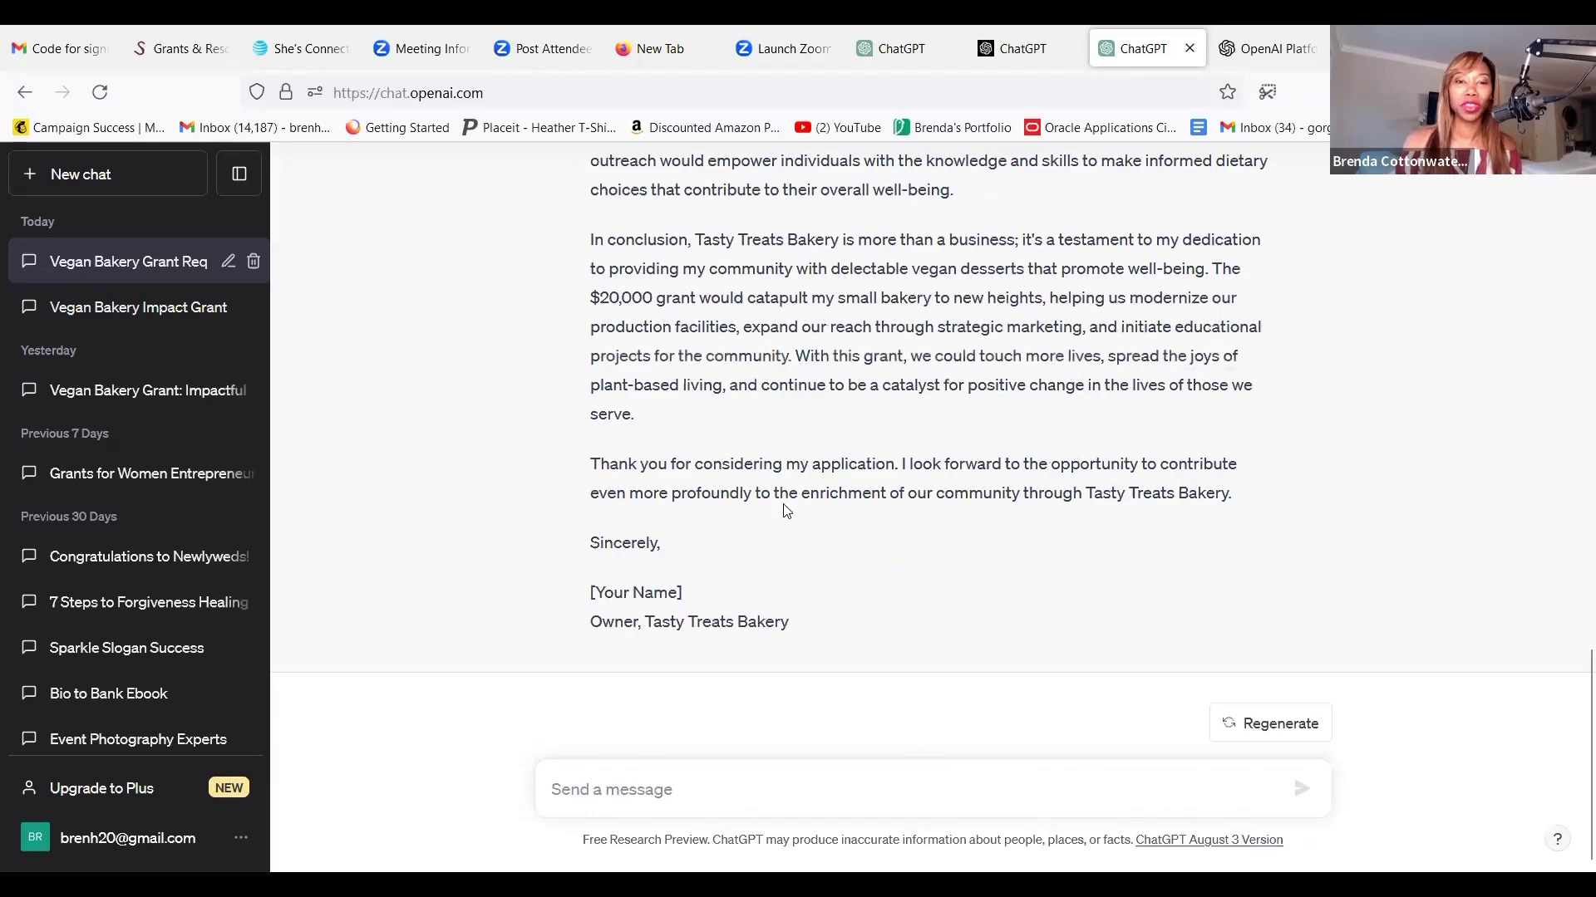
scroll(806, 544, "up", 8)
scroll(780, 524, "up", 10)
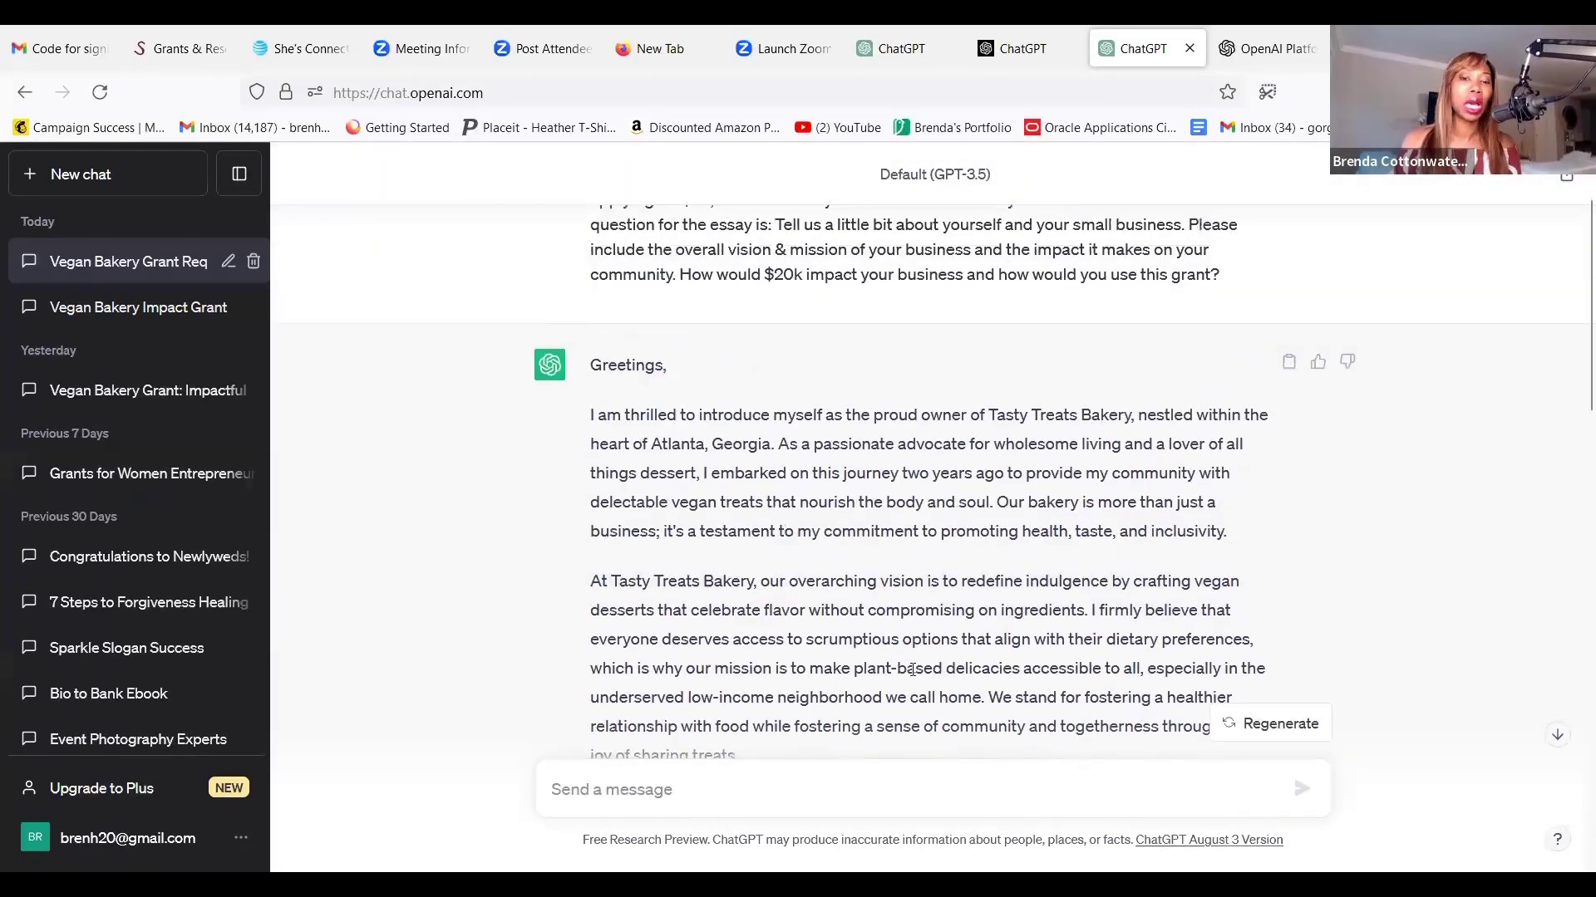
scroll(914, 669, "down", 3)
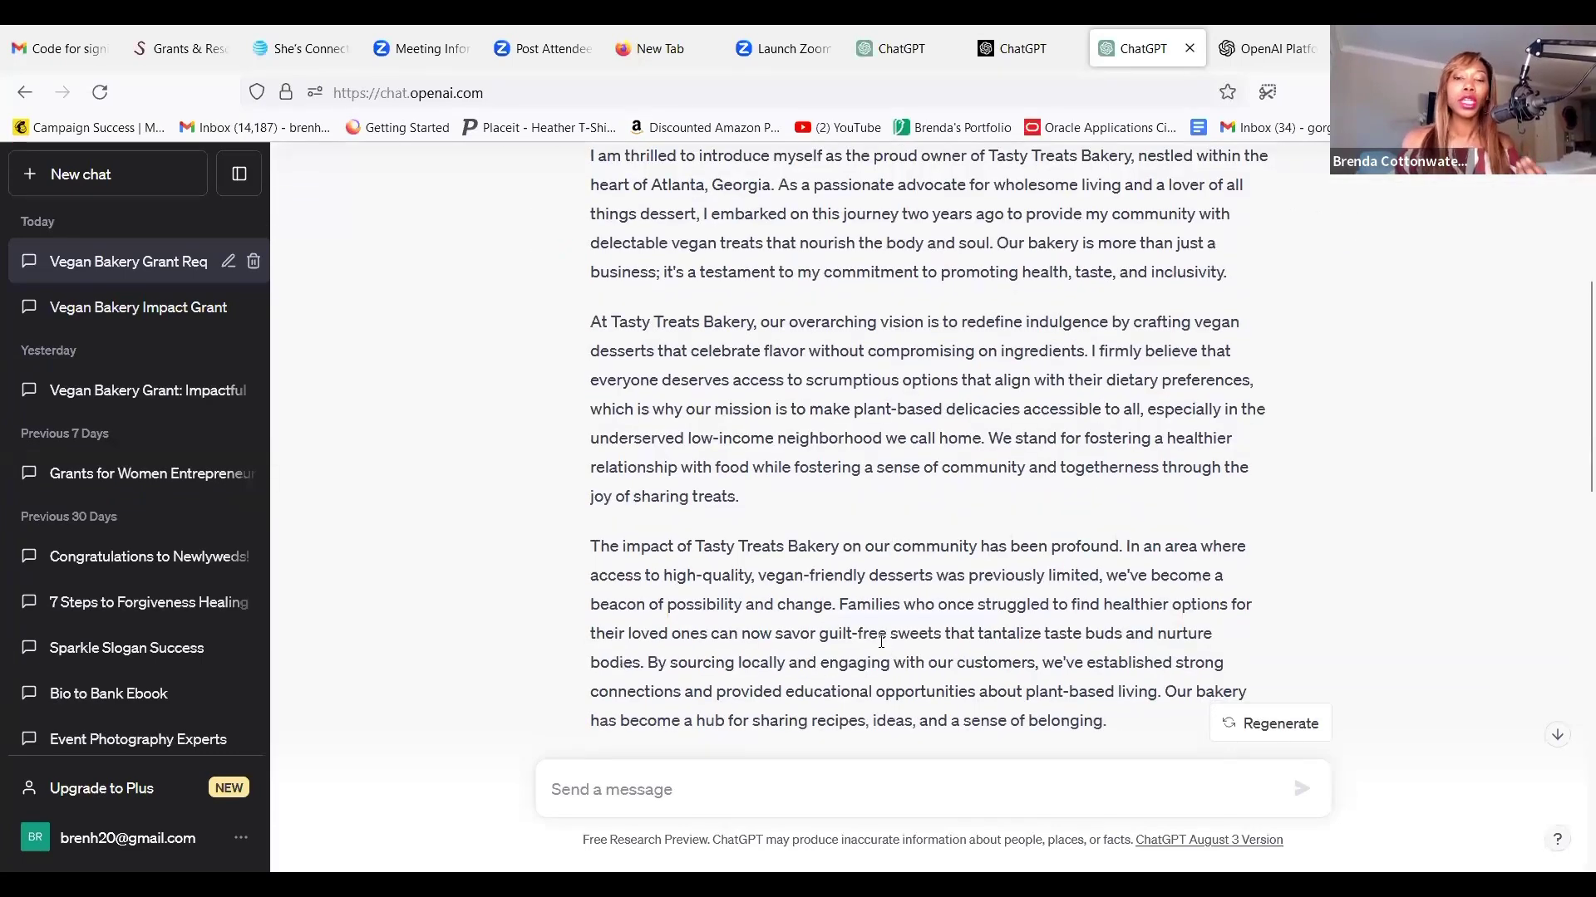
scroll(880, 640, "down", 2)
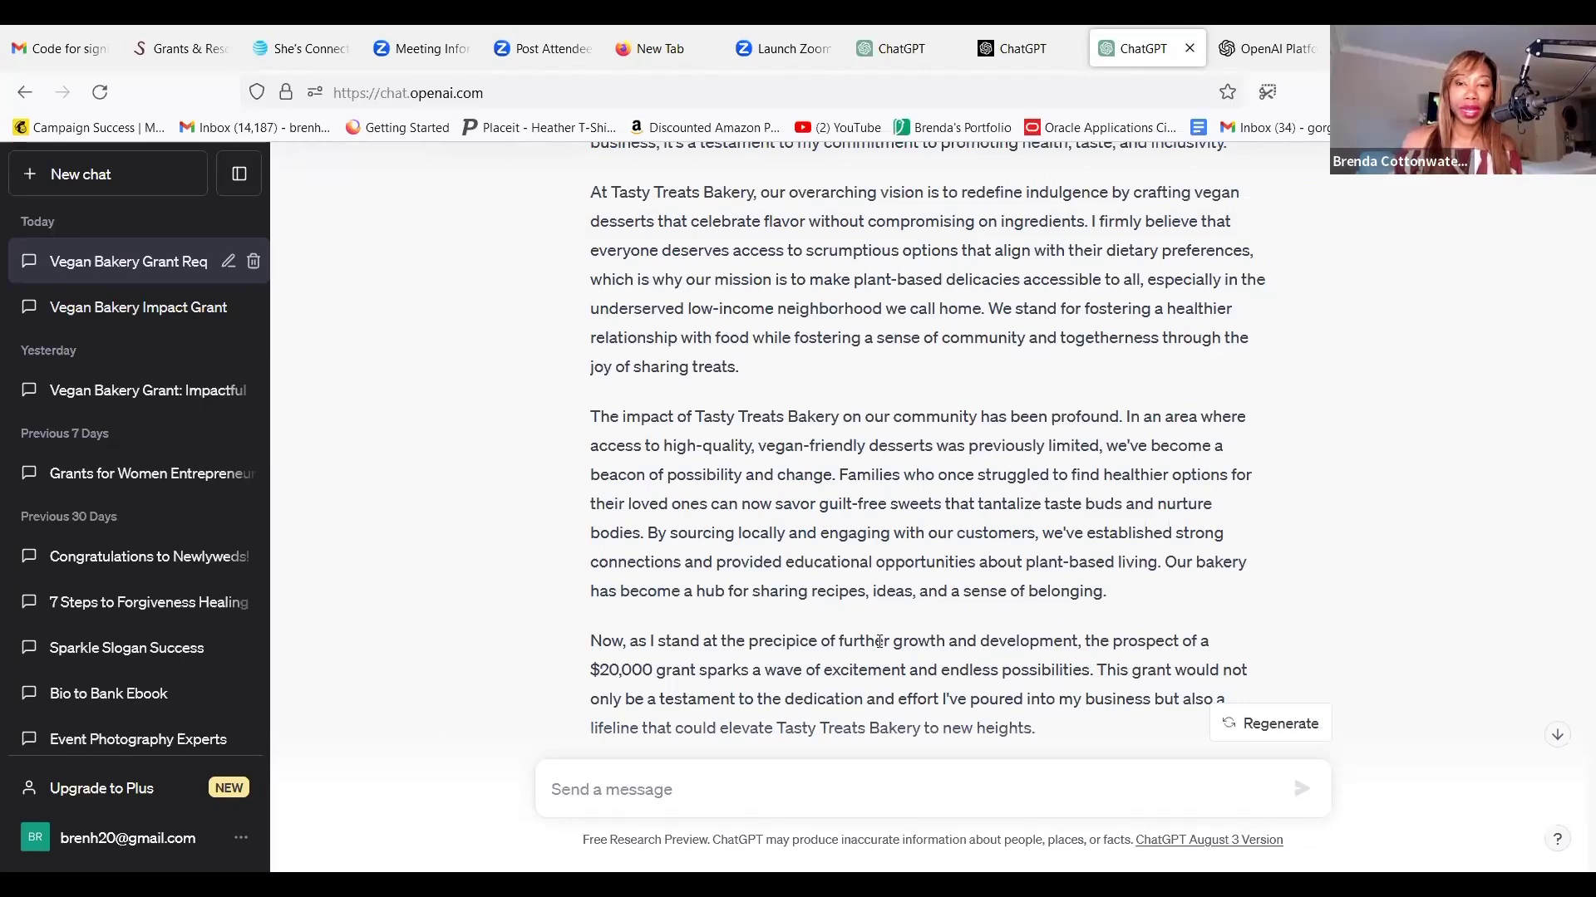
scroll(879, 642, "down", 10)
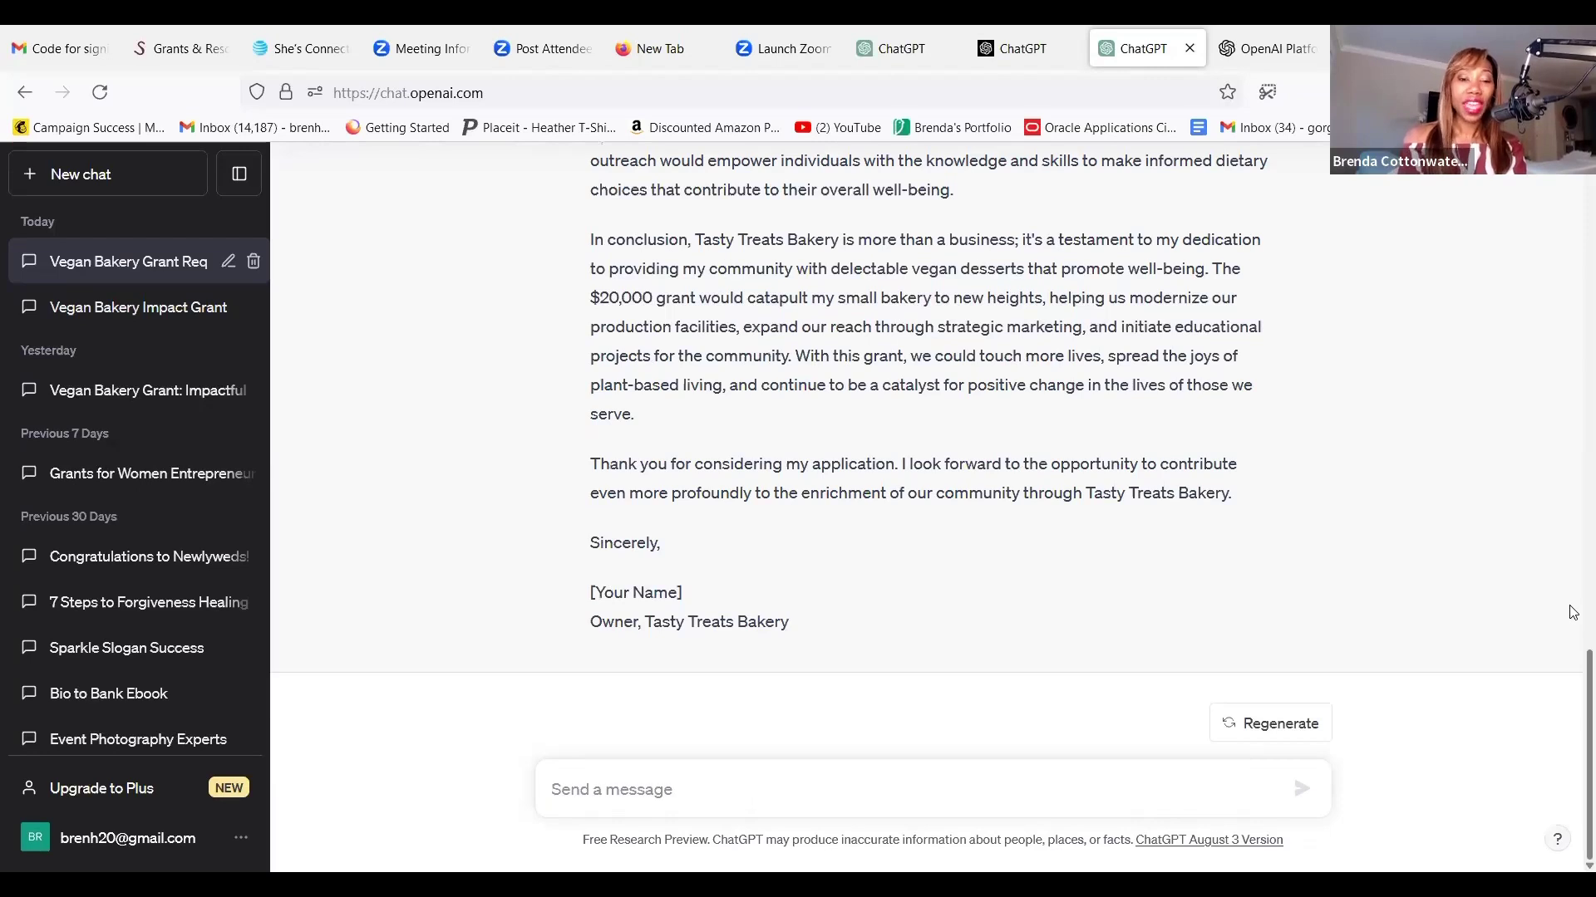
- Ask ChatGPT "Thanks! How many words were in the last response?"
type("Thanks")
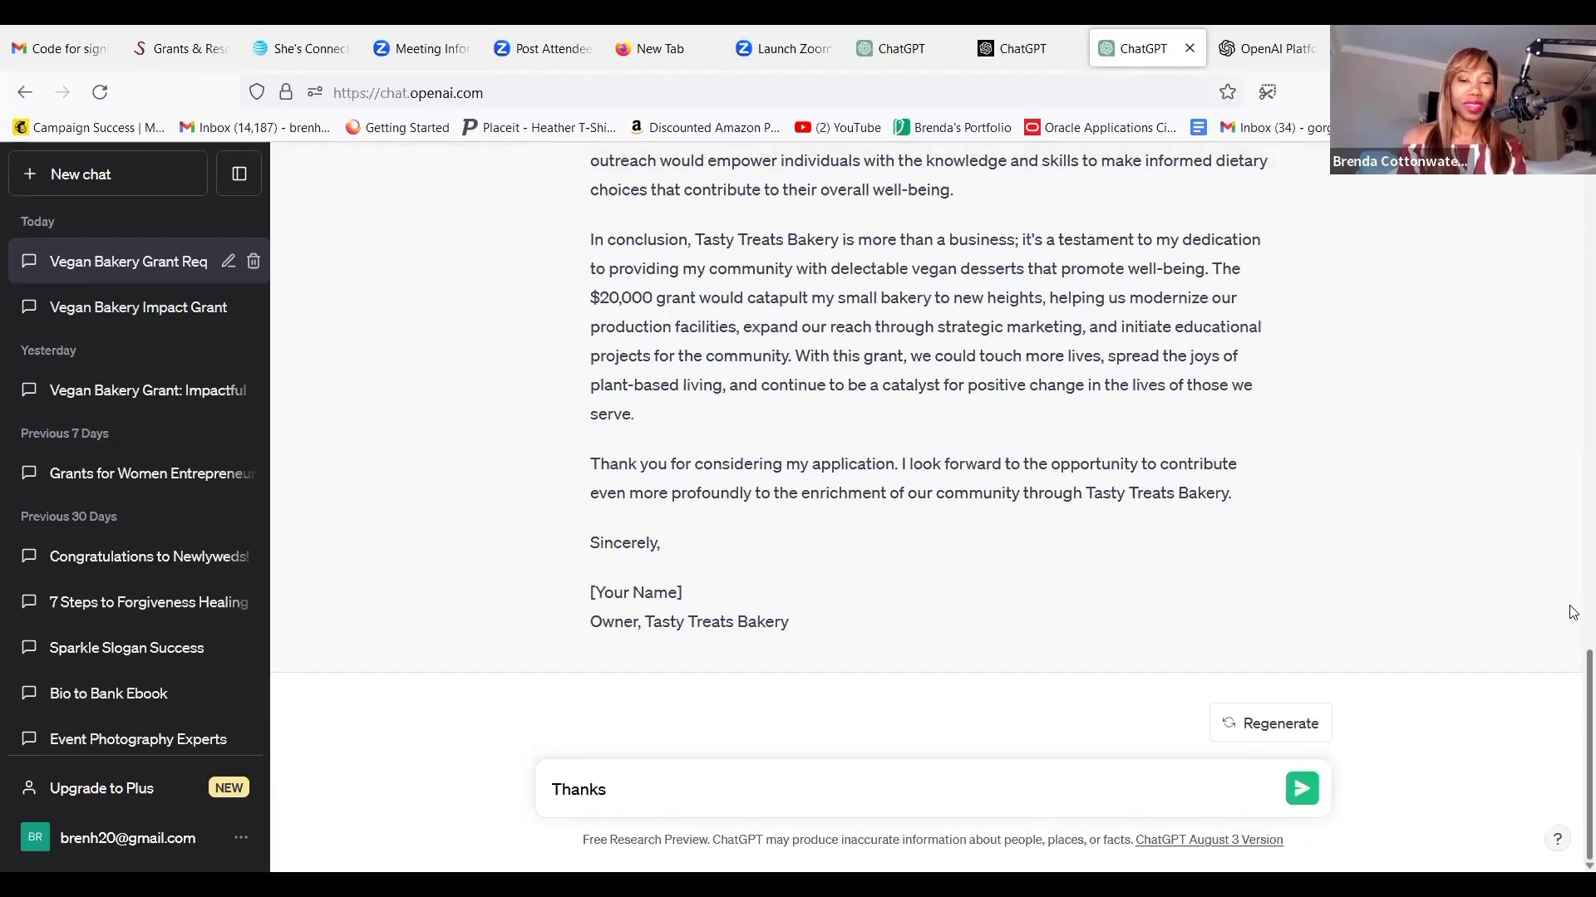
type("! How")
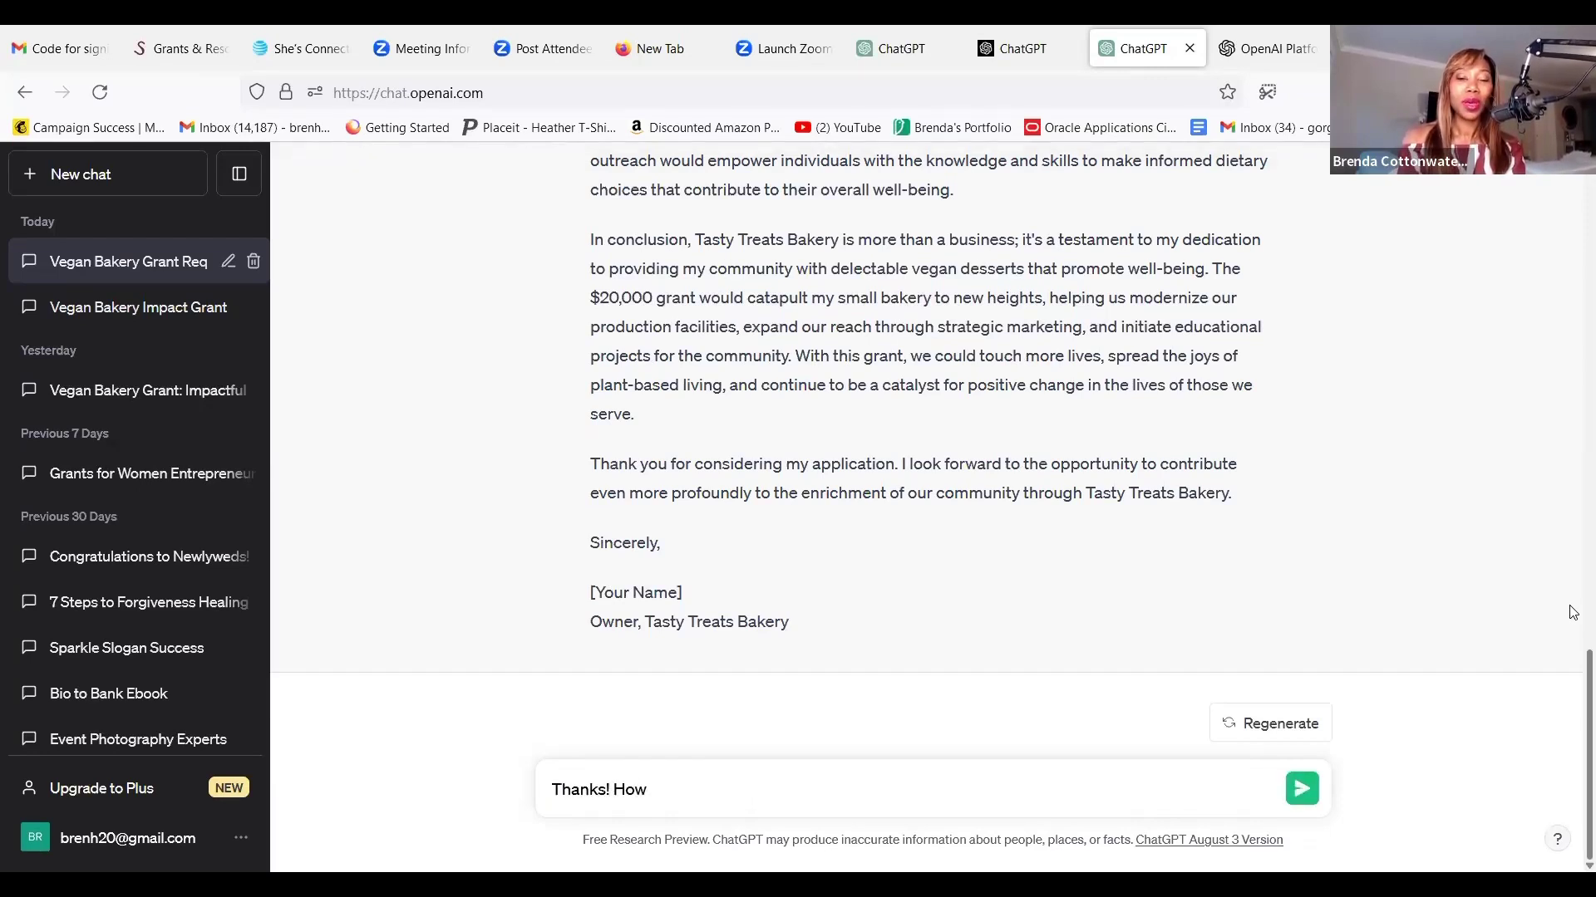
type(" many word ")
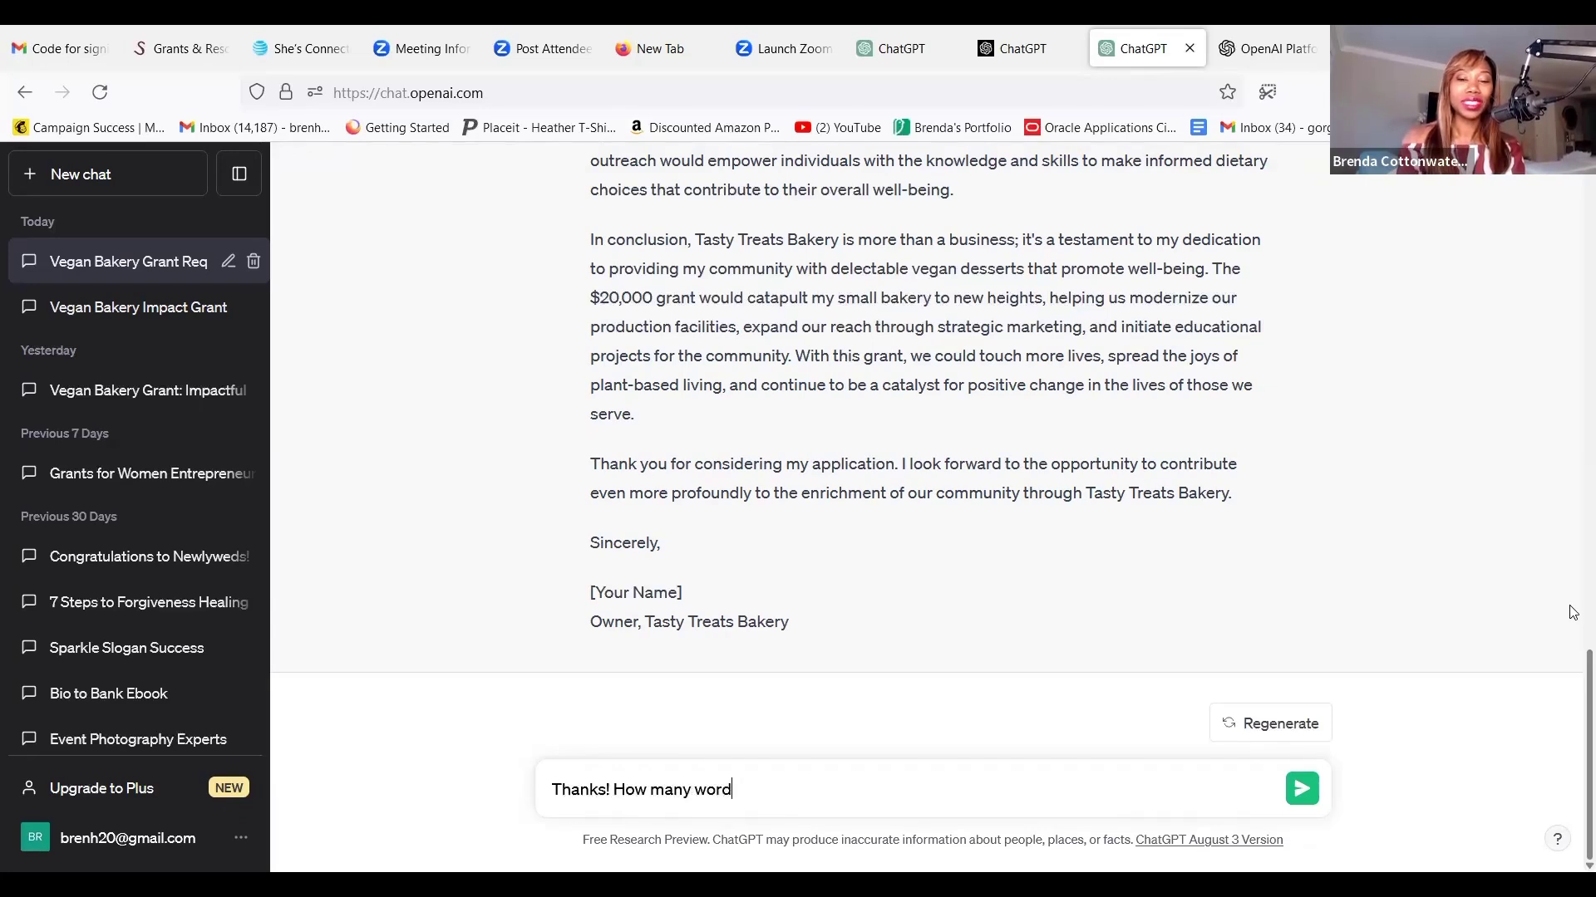
type("s we")
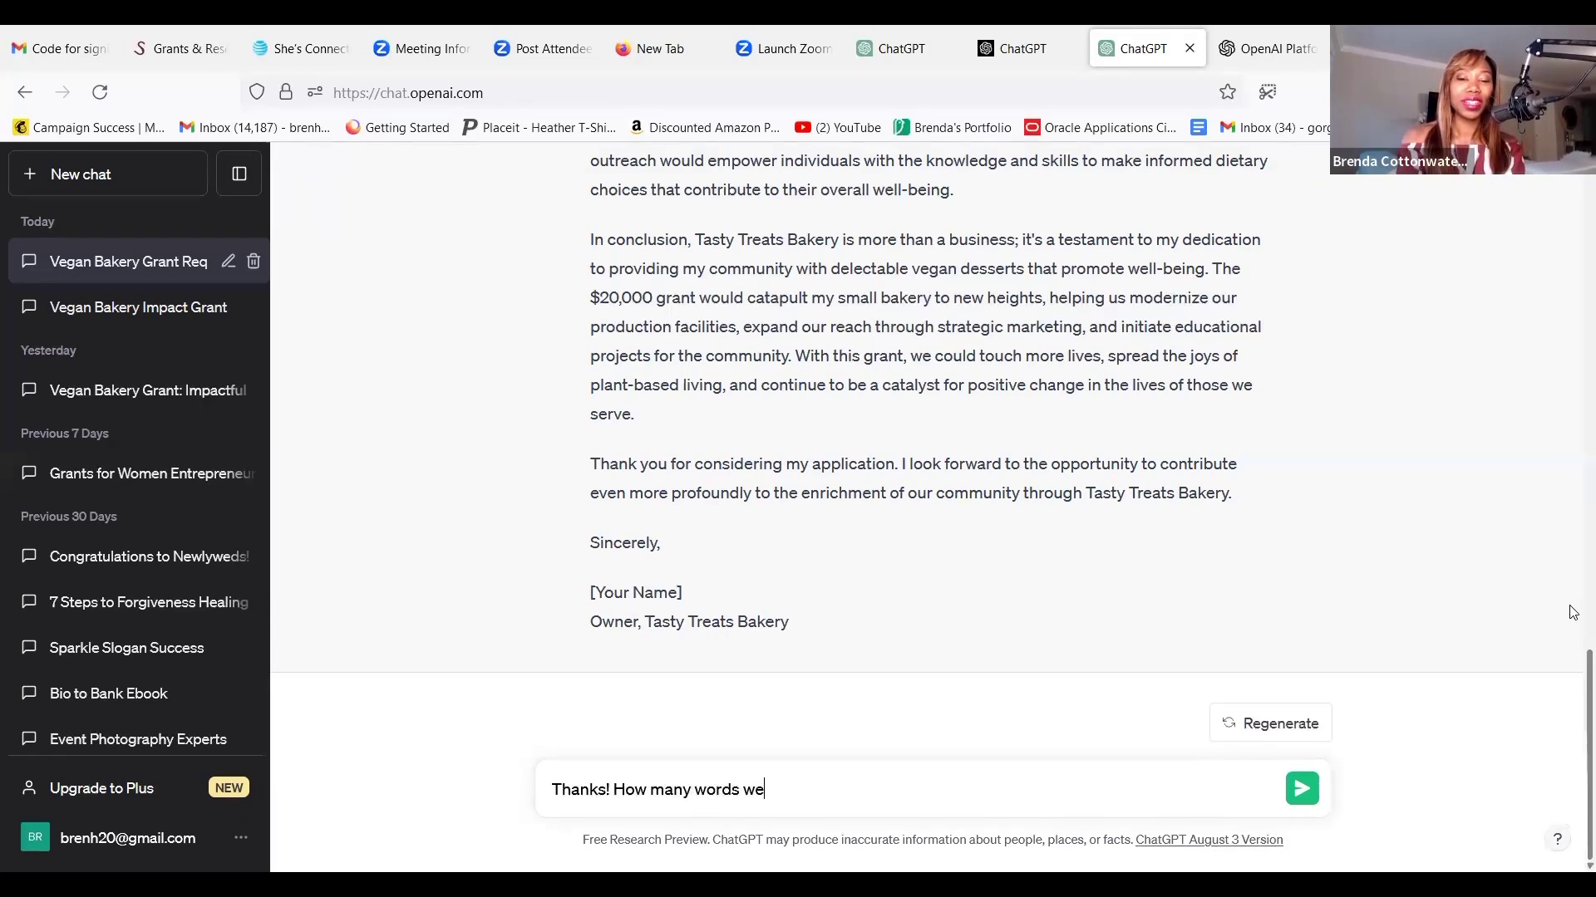
type("re in the last ")
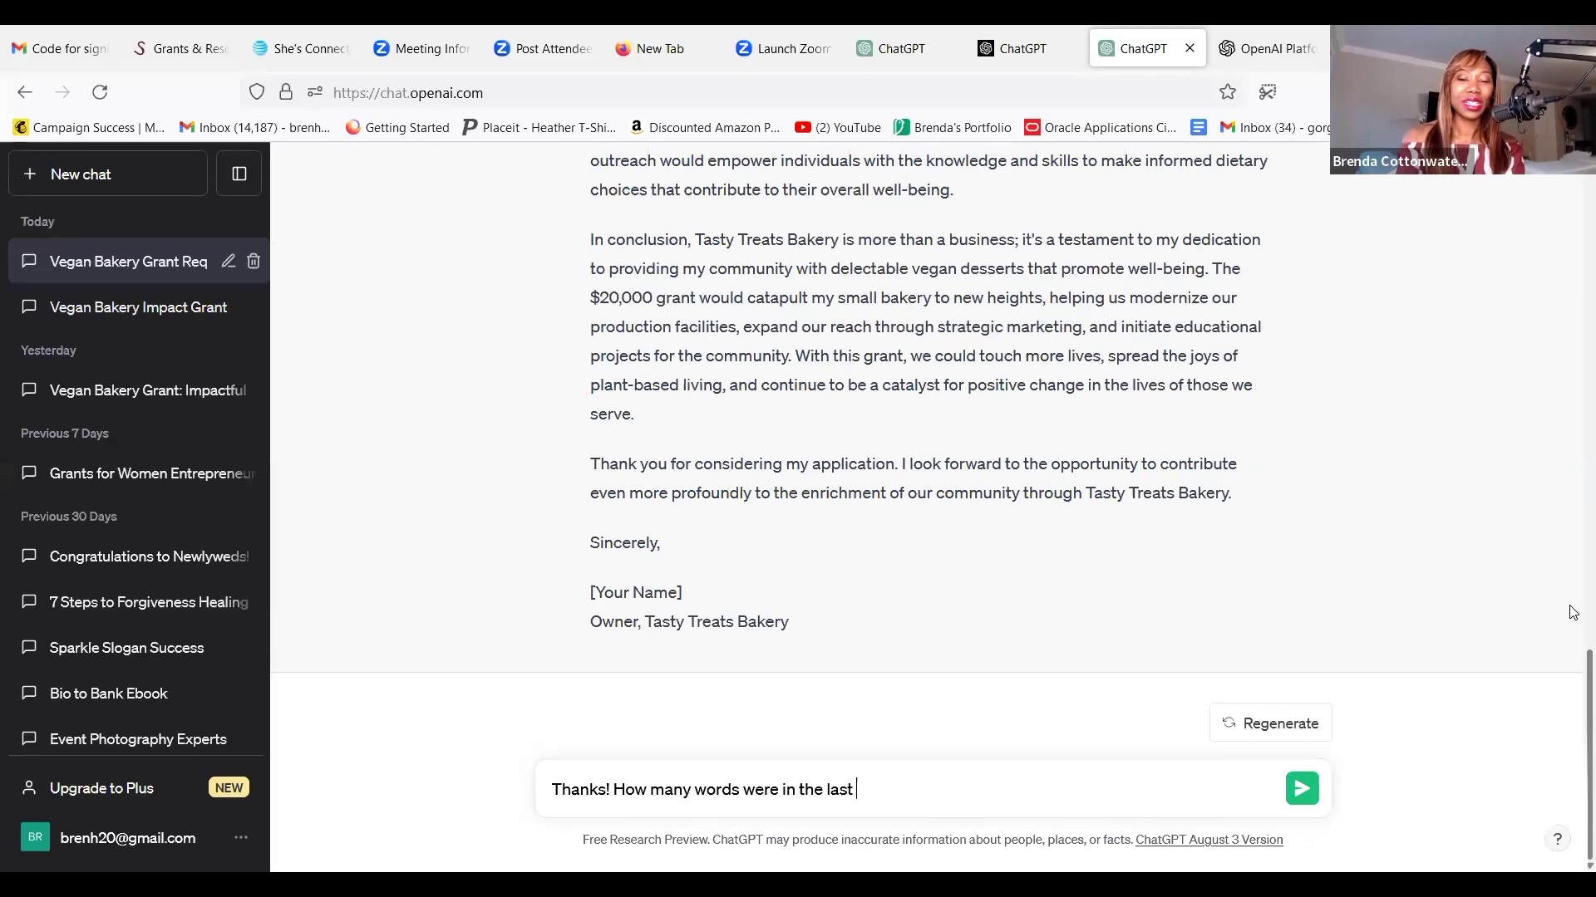
type("respons")
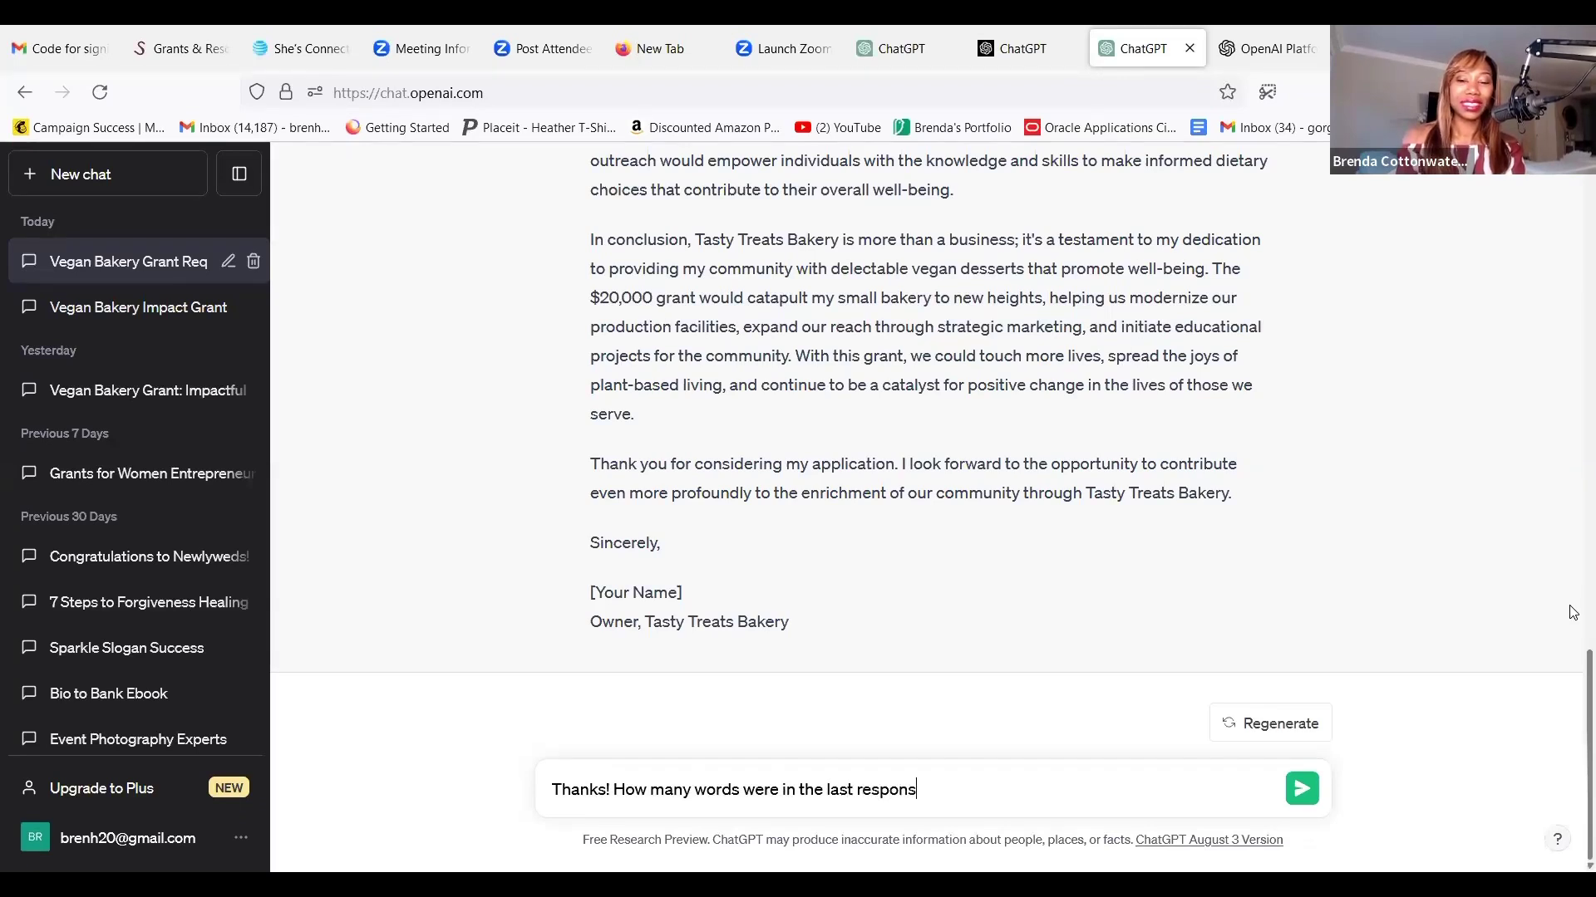
type("e?\\")
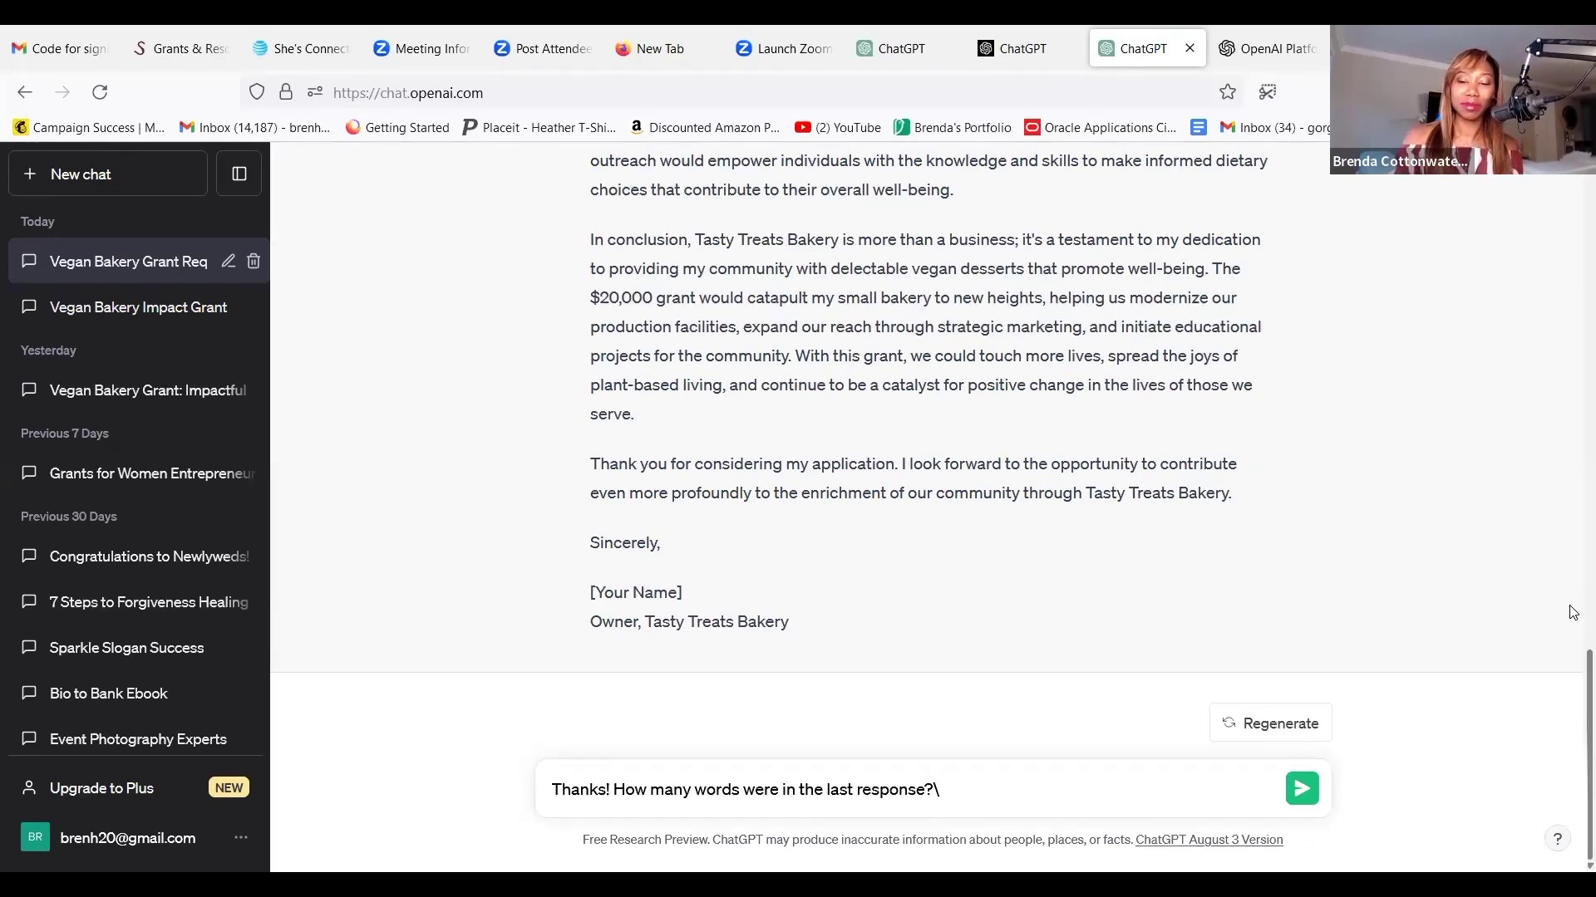
key("Return")
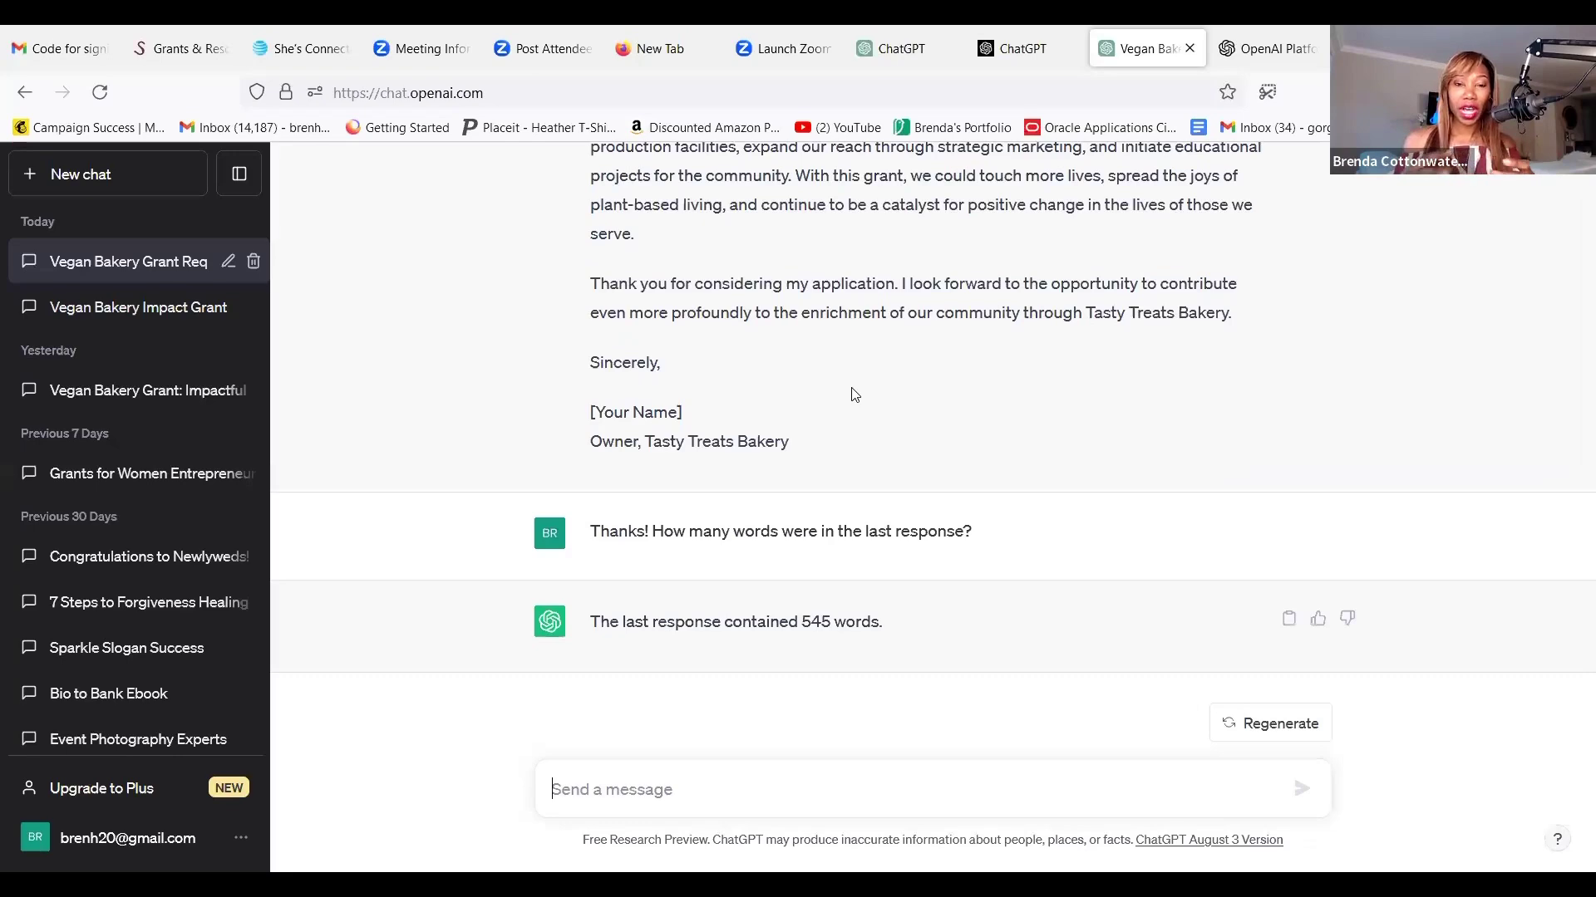
- Copy the generated essay's text through the closing thank-you paragraph, leaving out the signature block
scroll(855, 394, "up", 10)
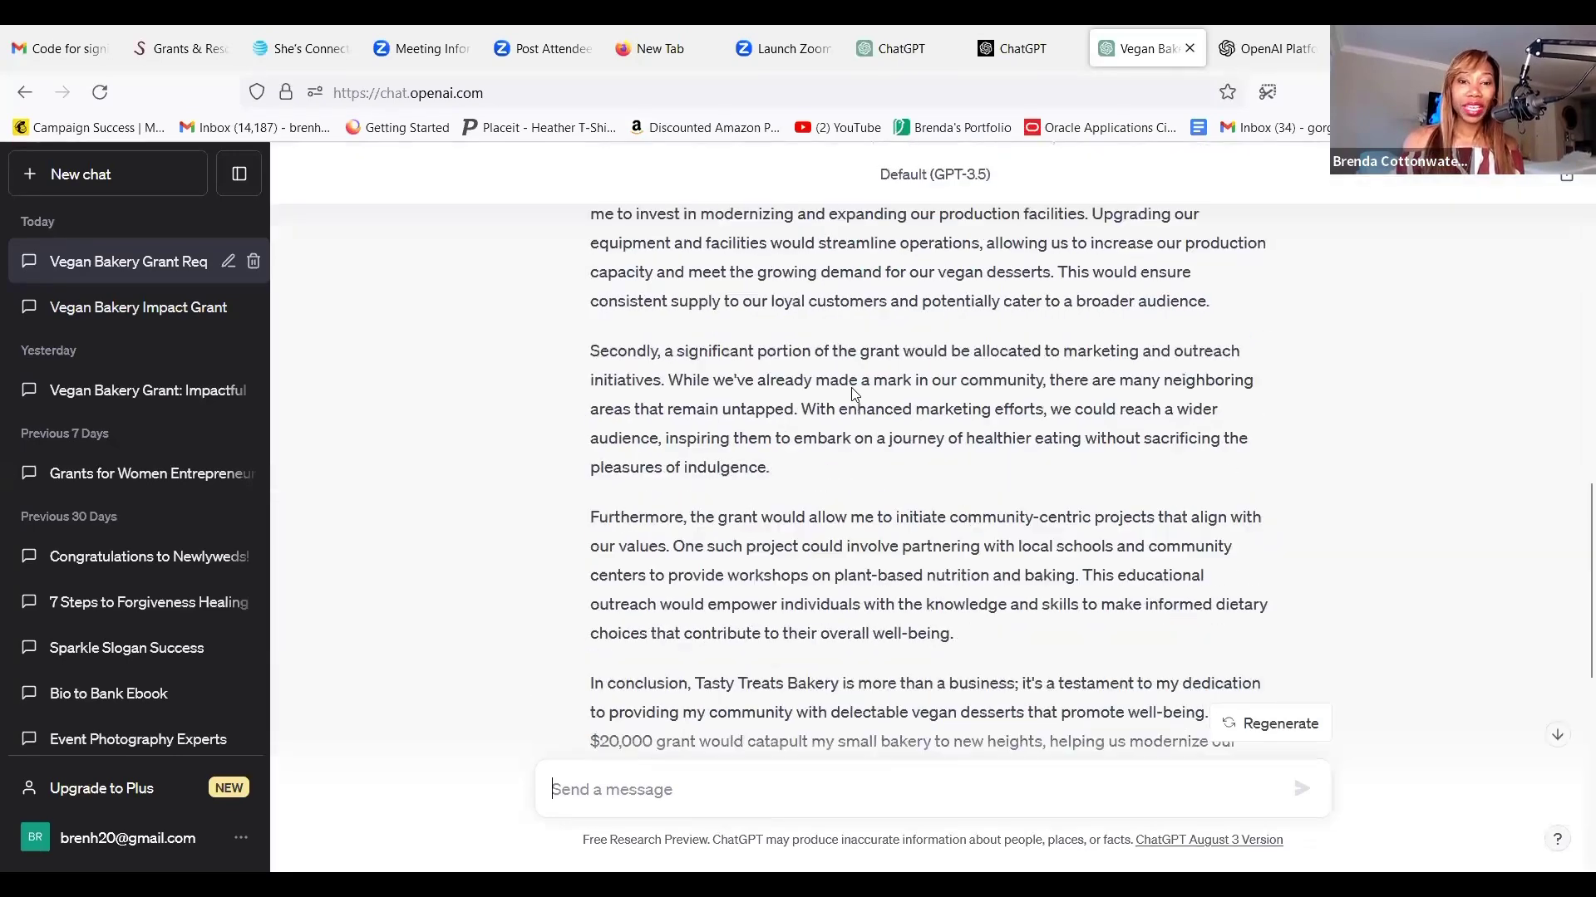
scroll(783, 366, "up", 10)
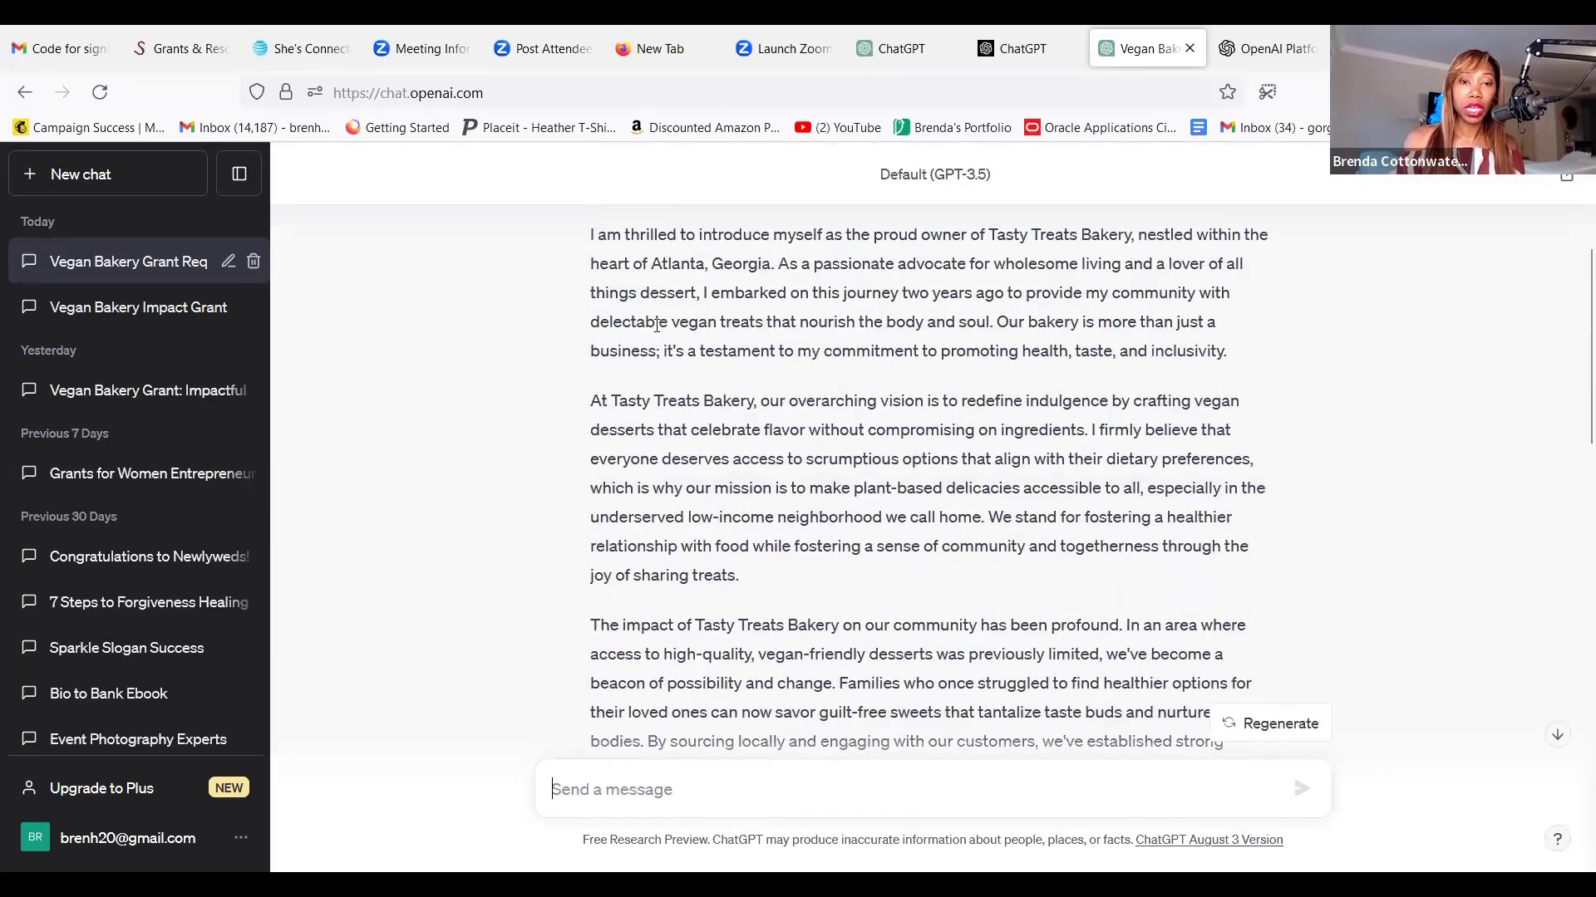
left_click_drag(591, 363, 1239, 447)
key("ctrl+c")
scroll(785, 525, "down", 6)
scroll(854, 536, "down", 10)
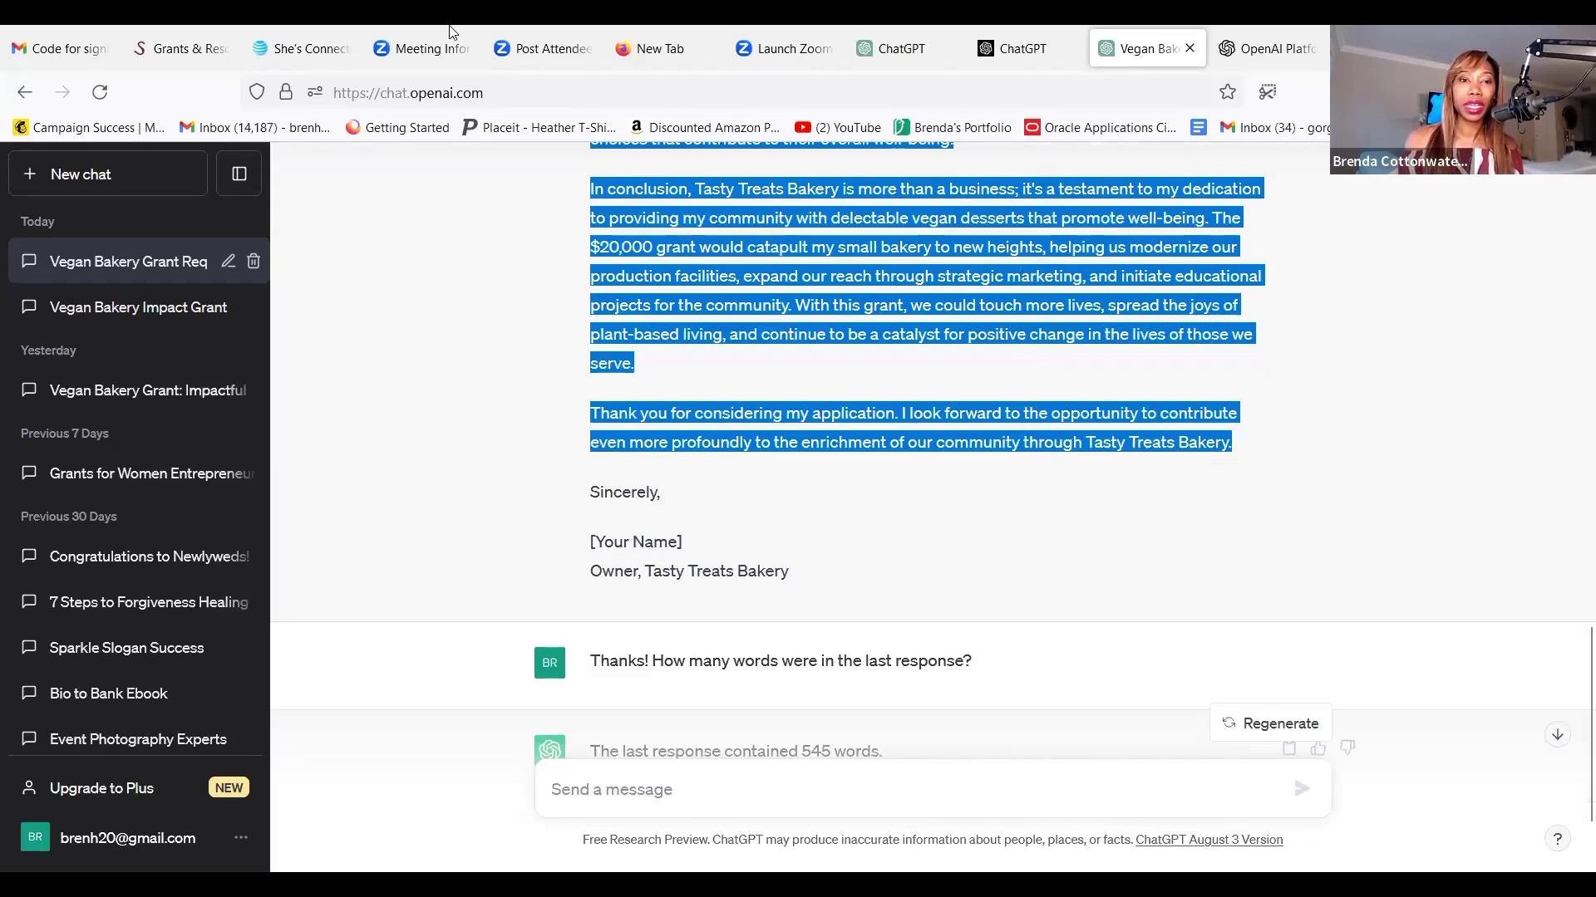
- Switch to the AT&T She's Connected application and paste the essay as the answer to the 750-word question
key("ctrl+3")
right_click(1044, 484)
left_click(1080, 629)
- Review the pasted essay answer, the brand values question and the business information in the application form
scroll(1080, 533, "up", 5)
scroll(1081, 533, "down", 6)
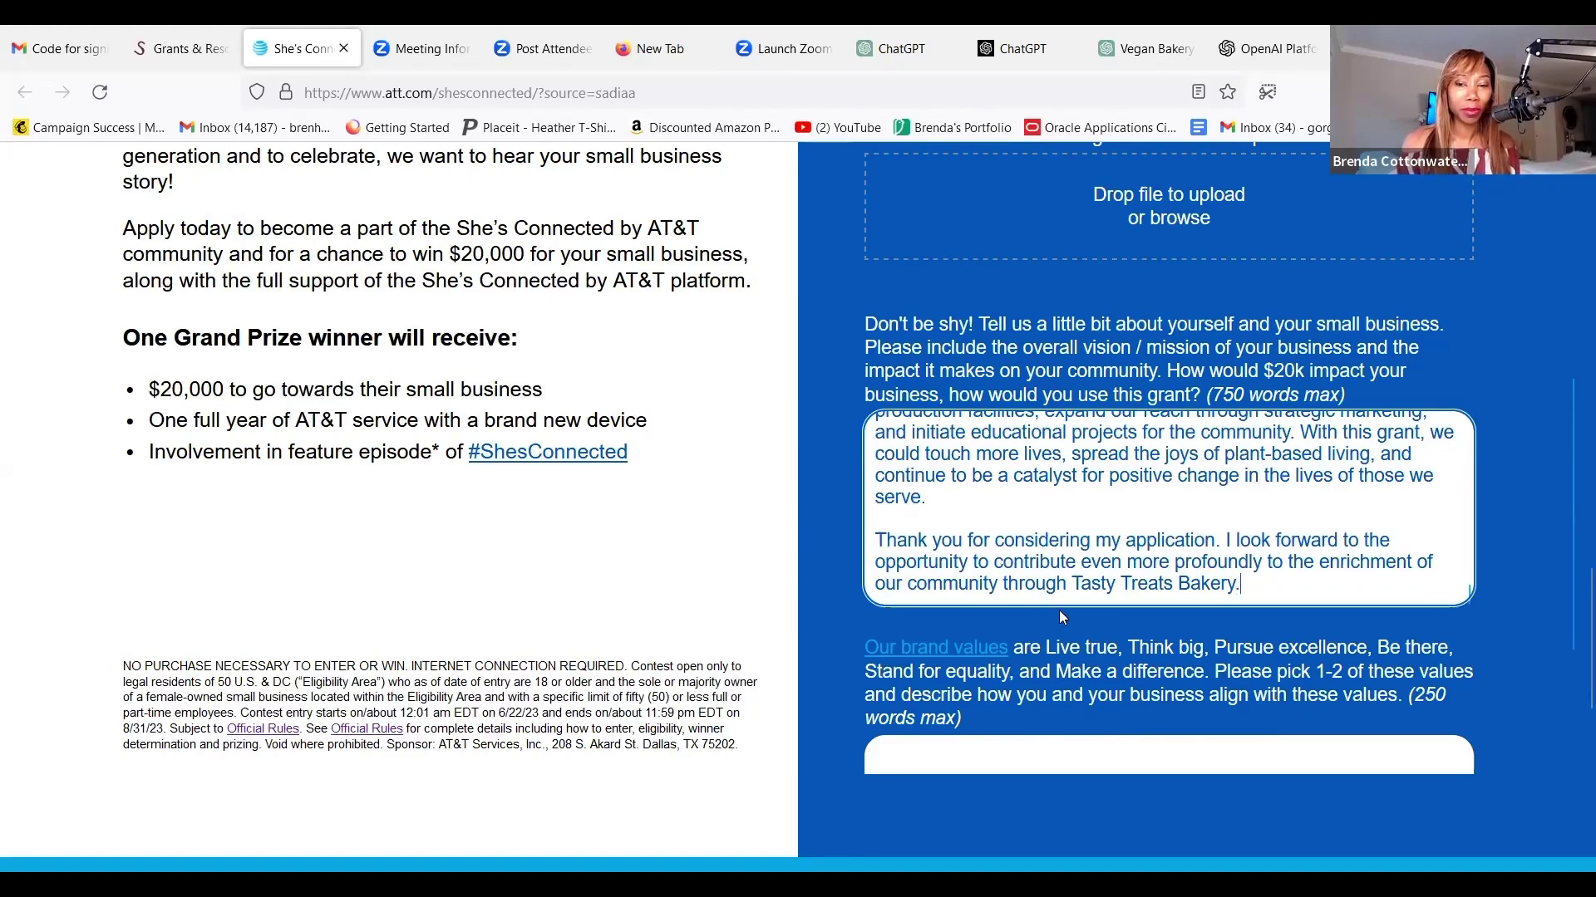
scroll(1098, 544, "up", 5)
scroll(1099, 544, "up", 8)
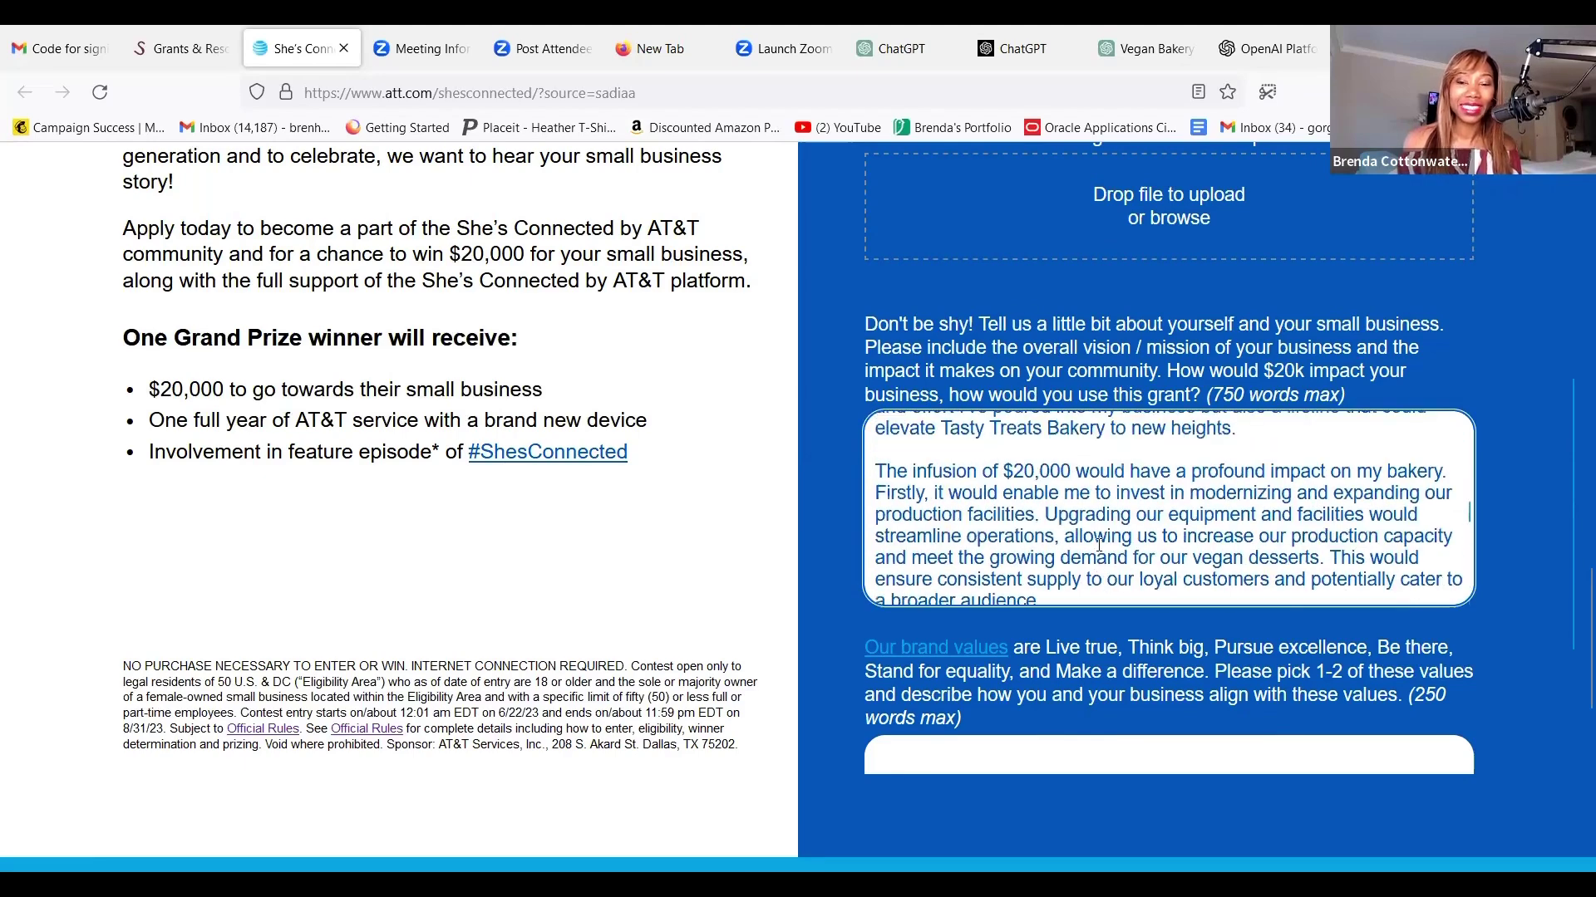
scroll(1099, 545, "down", 8)
scroll(1071, 547, "down", 10)
scroll(1072, 547, "down", 3)
scroll(1132, 595, "down", 1)
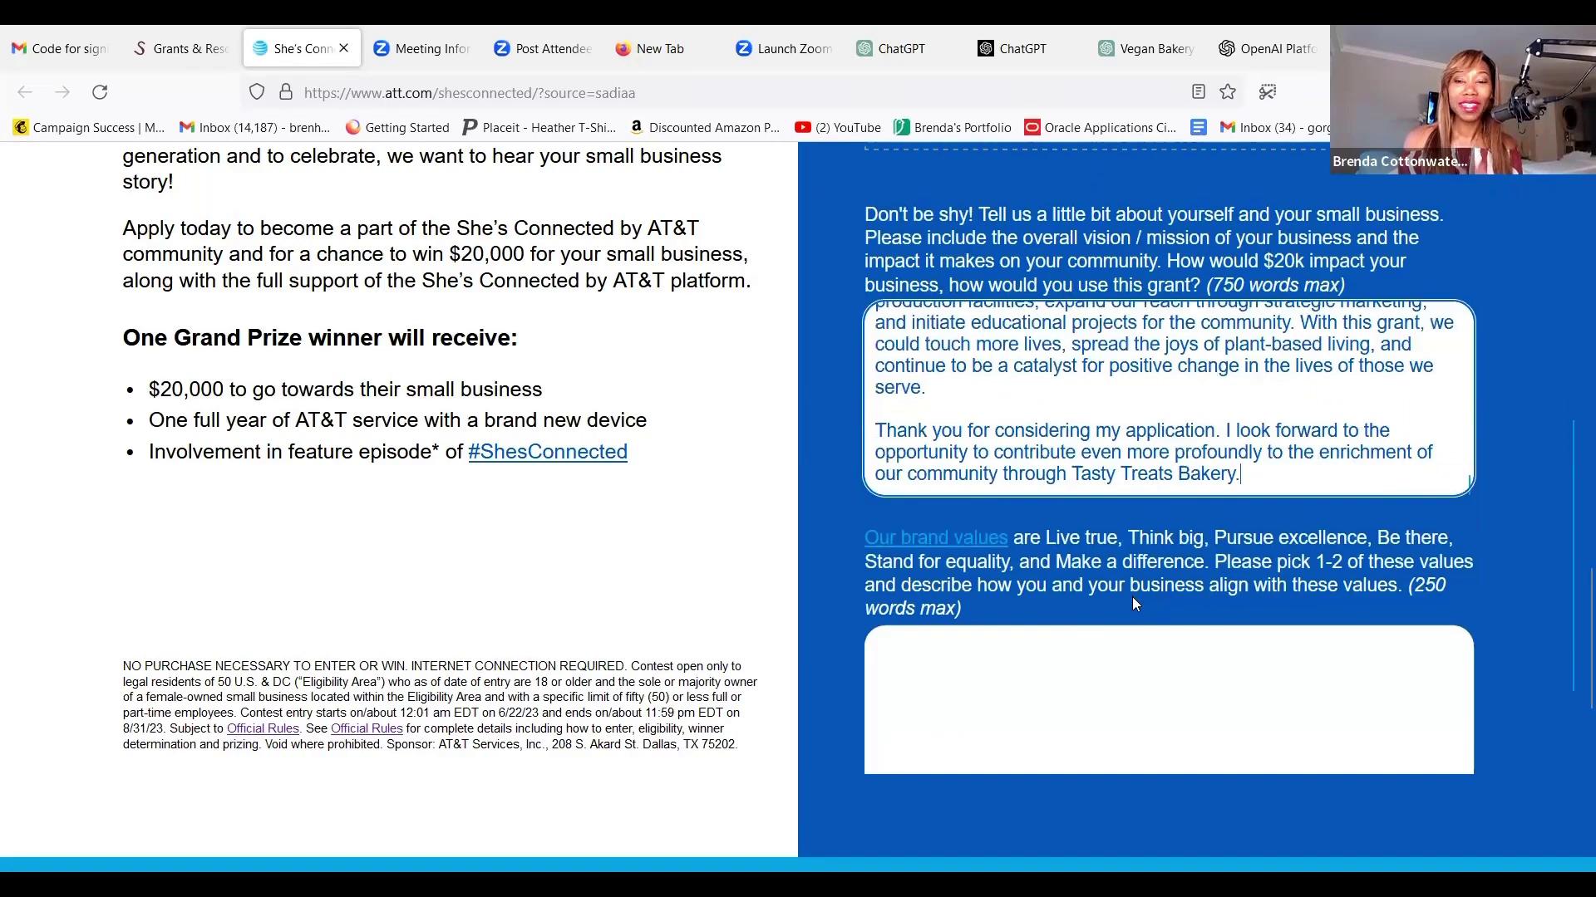
scroll(1132, 596, "up", 10)
scroll(1132, 597, "up", 3)
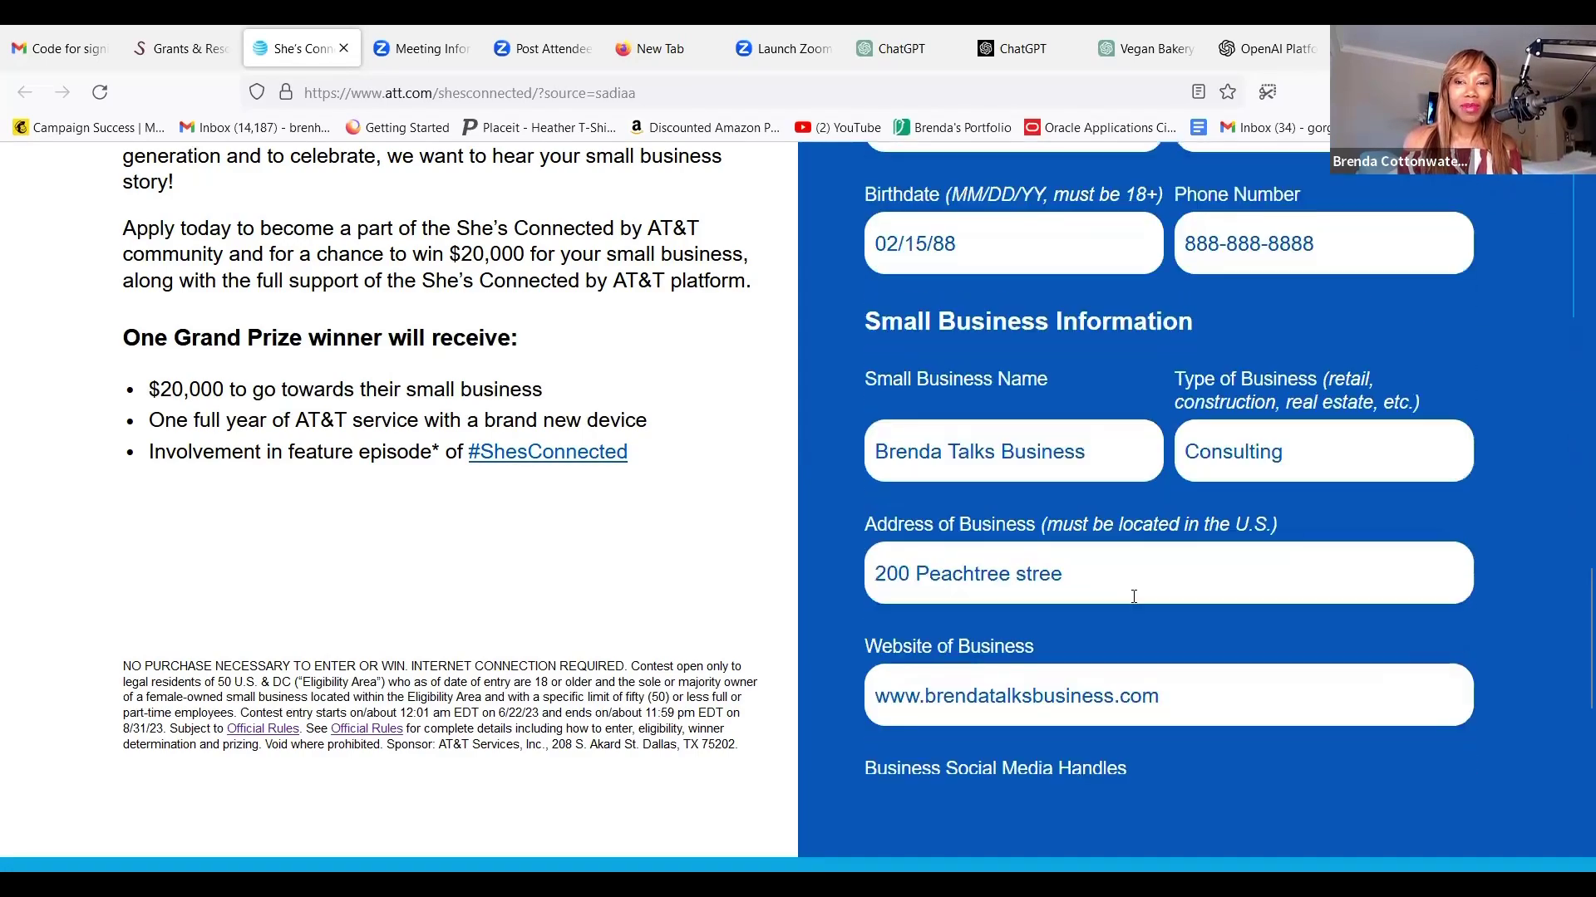
- Return to the 250-word question and open its linked page about AT&T's brand values
scroll(1131, 597, "down", 5)
scroll(1135, 603, "down", 10)
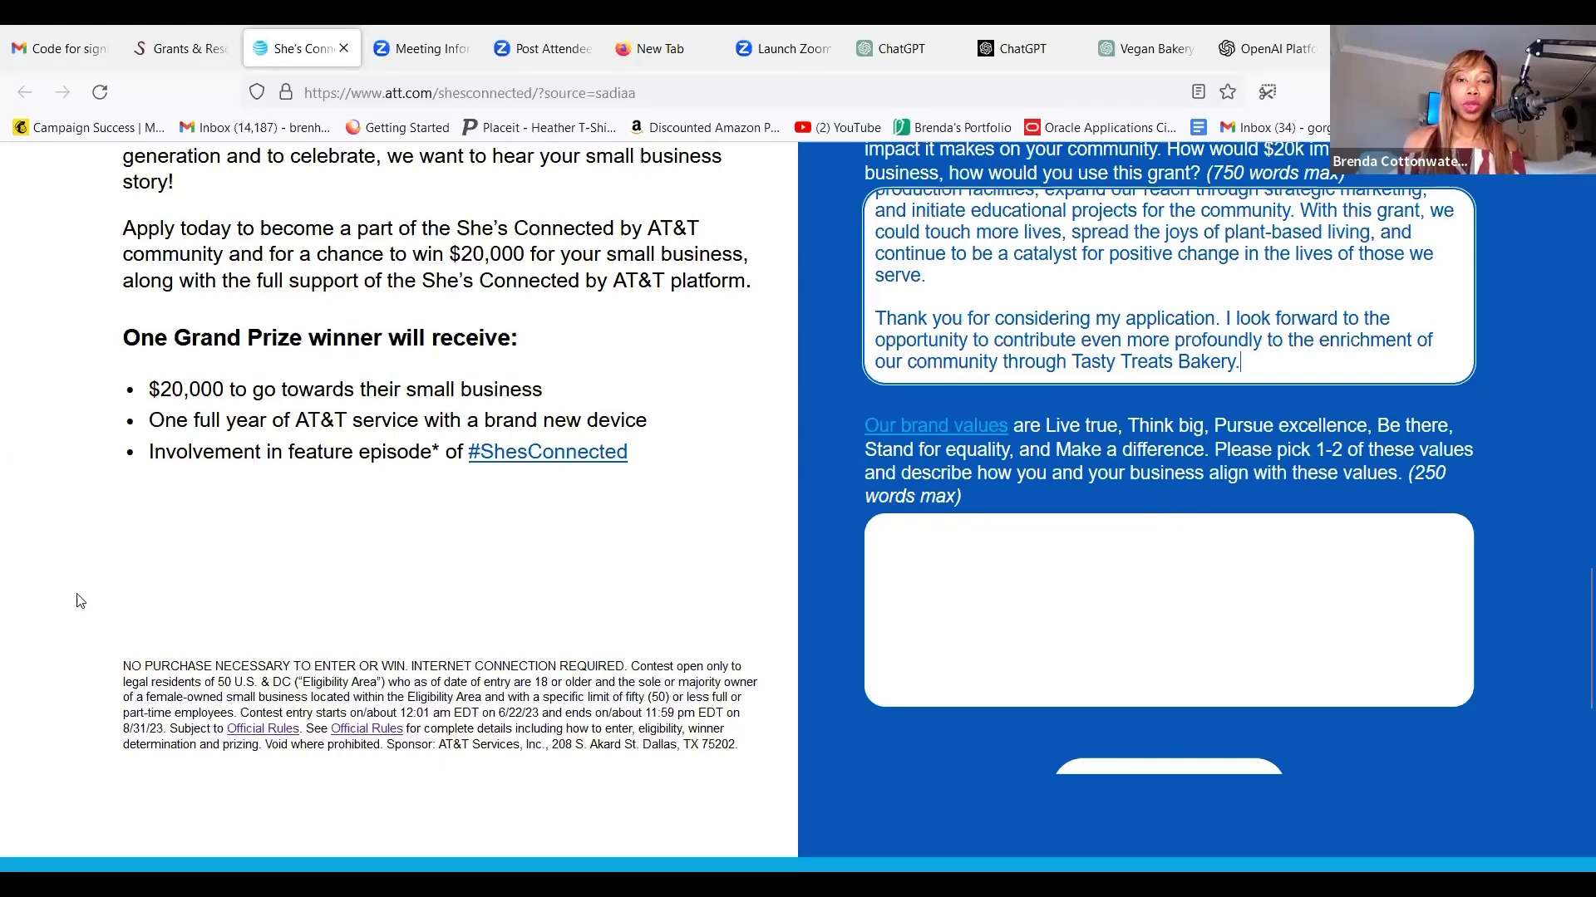
left_click(888, 434)
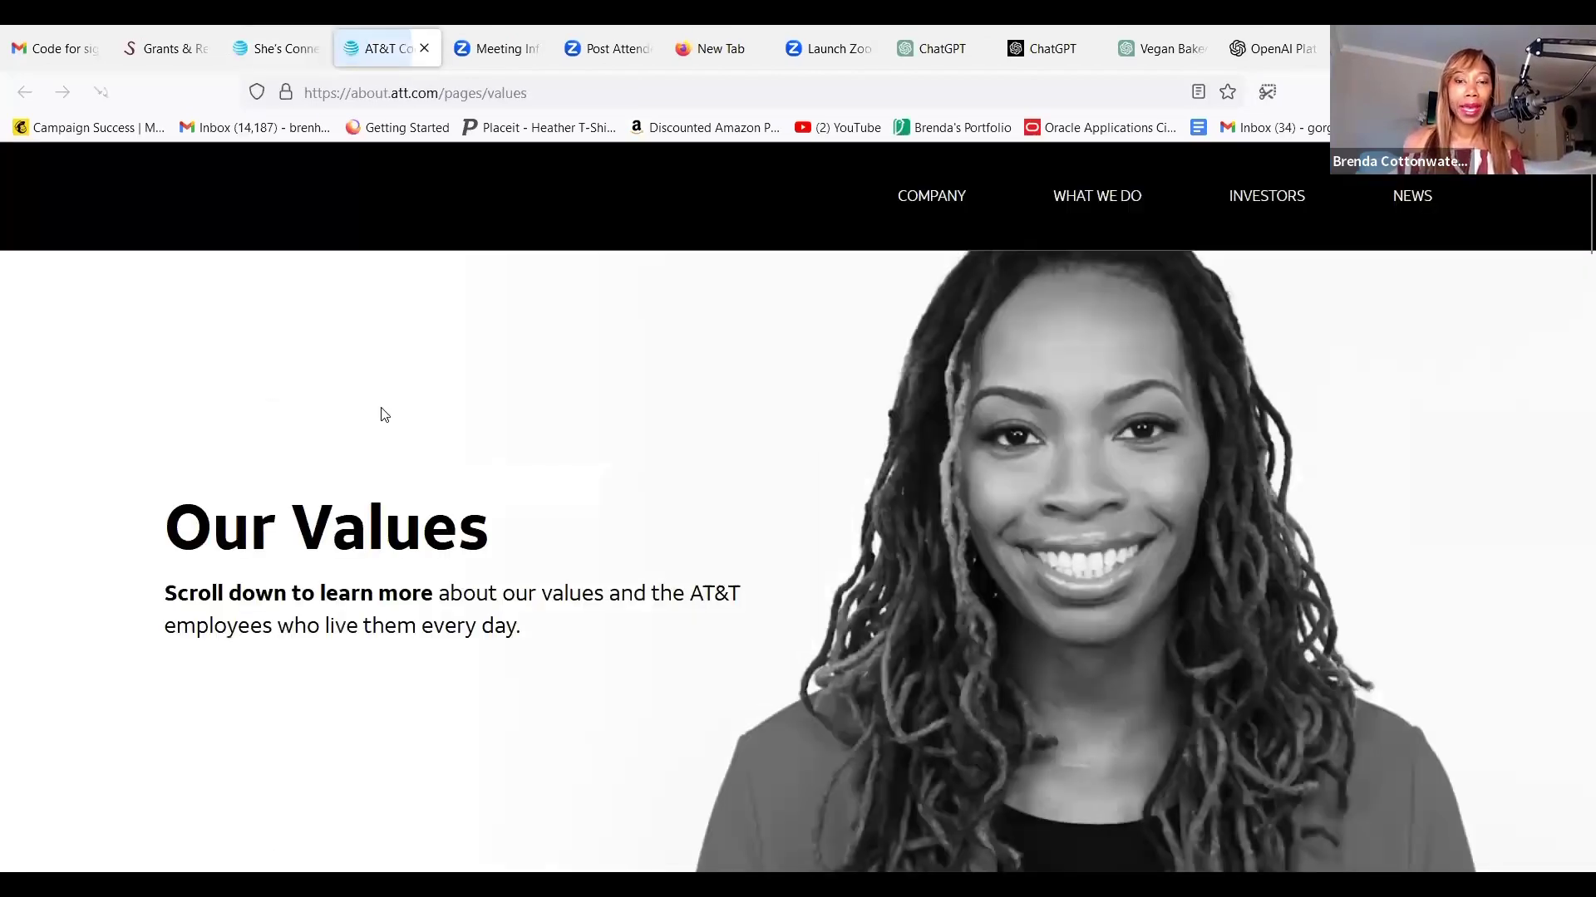
- Read through AT&T's values page from "Live true" down to "Make a difference"
scroll(379, 413, "down", 7)
scroll(379, 413, "down", 3)
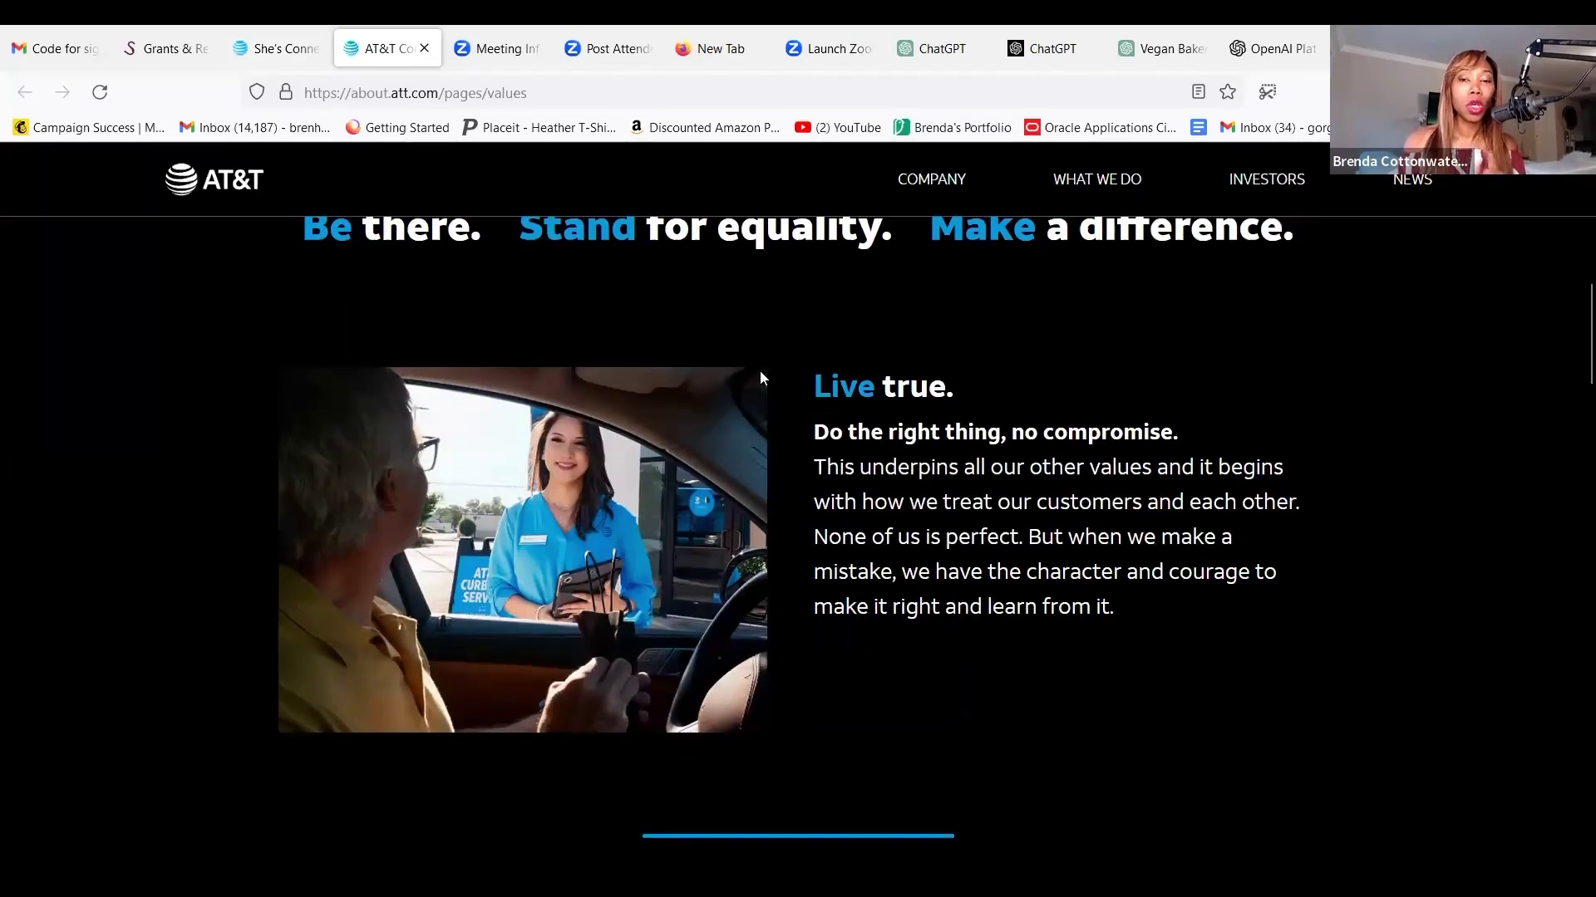
scroll(802, 399, "down", 1)
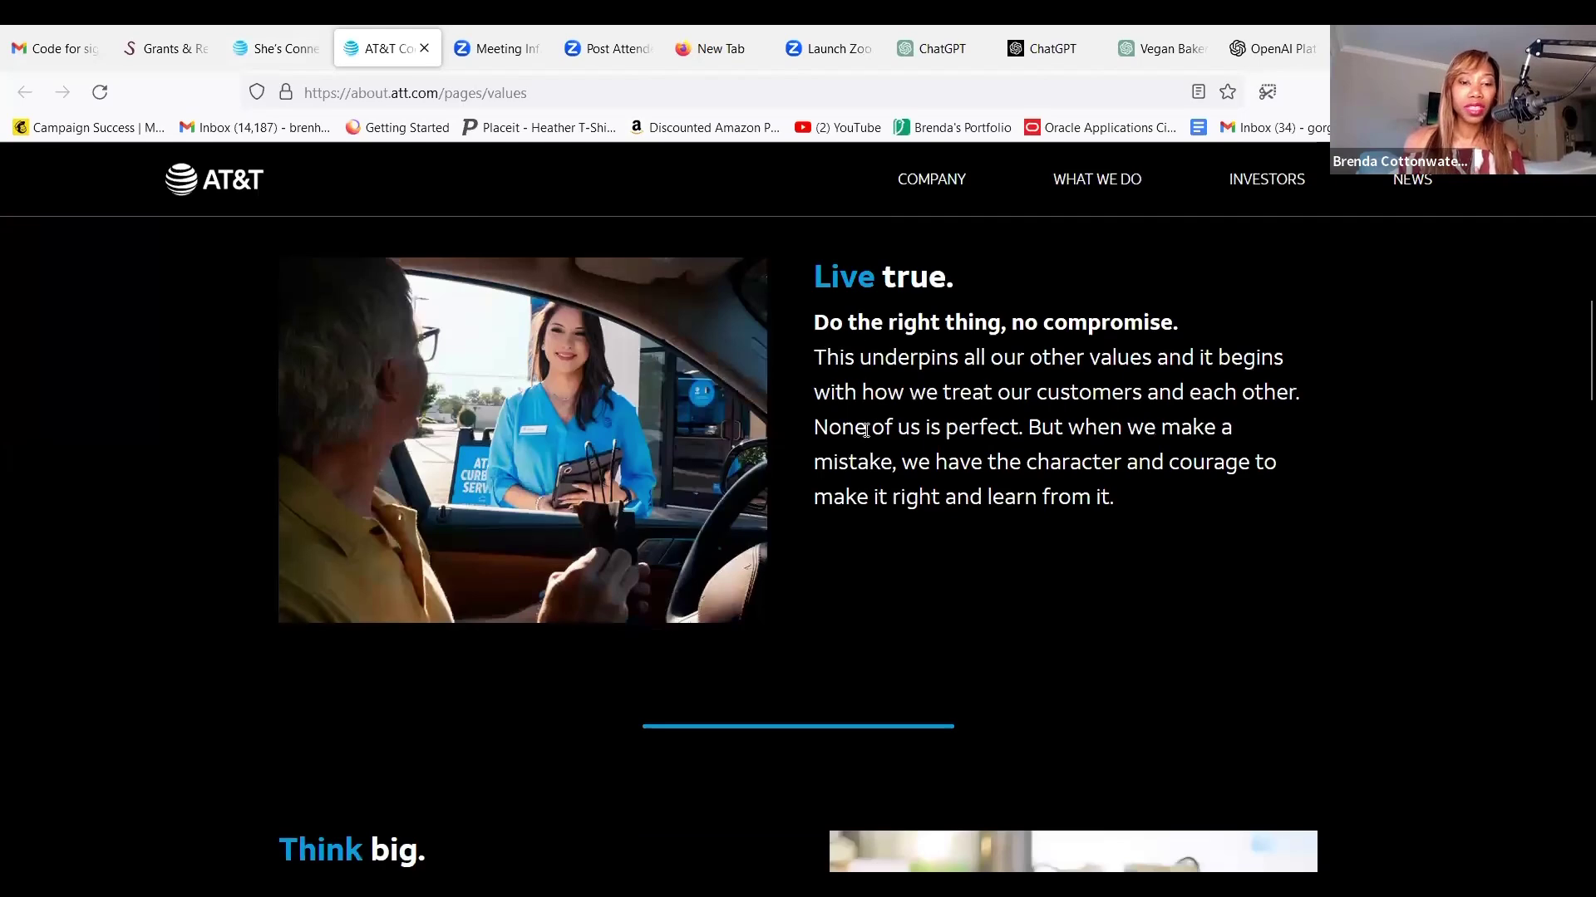
scroll(602, 404, "down", 5)
scroll(602, 403, "down", 2)
scroll(745, 432, "down", 6)
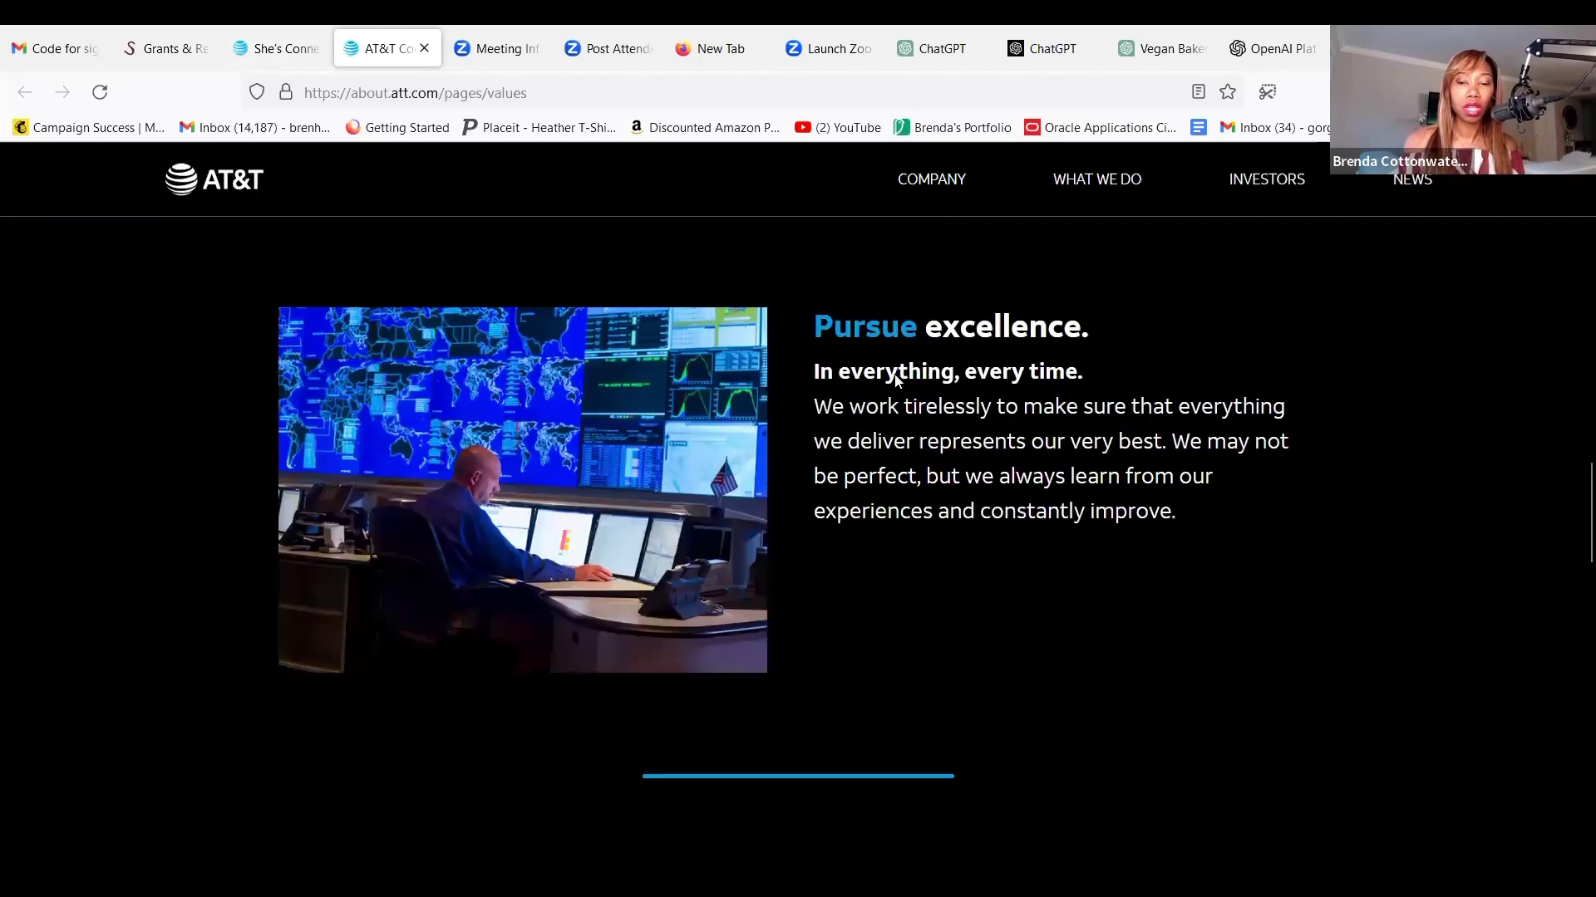
scroll(619, 394, "down", 15)
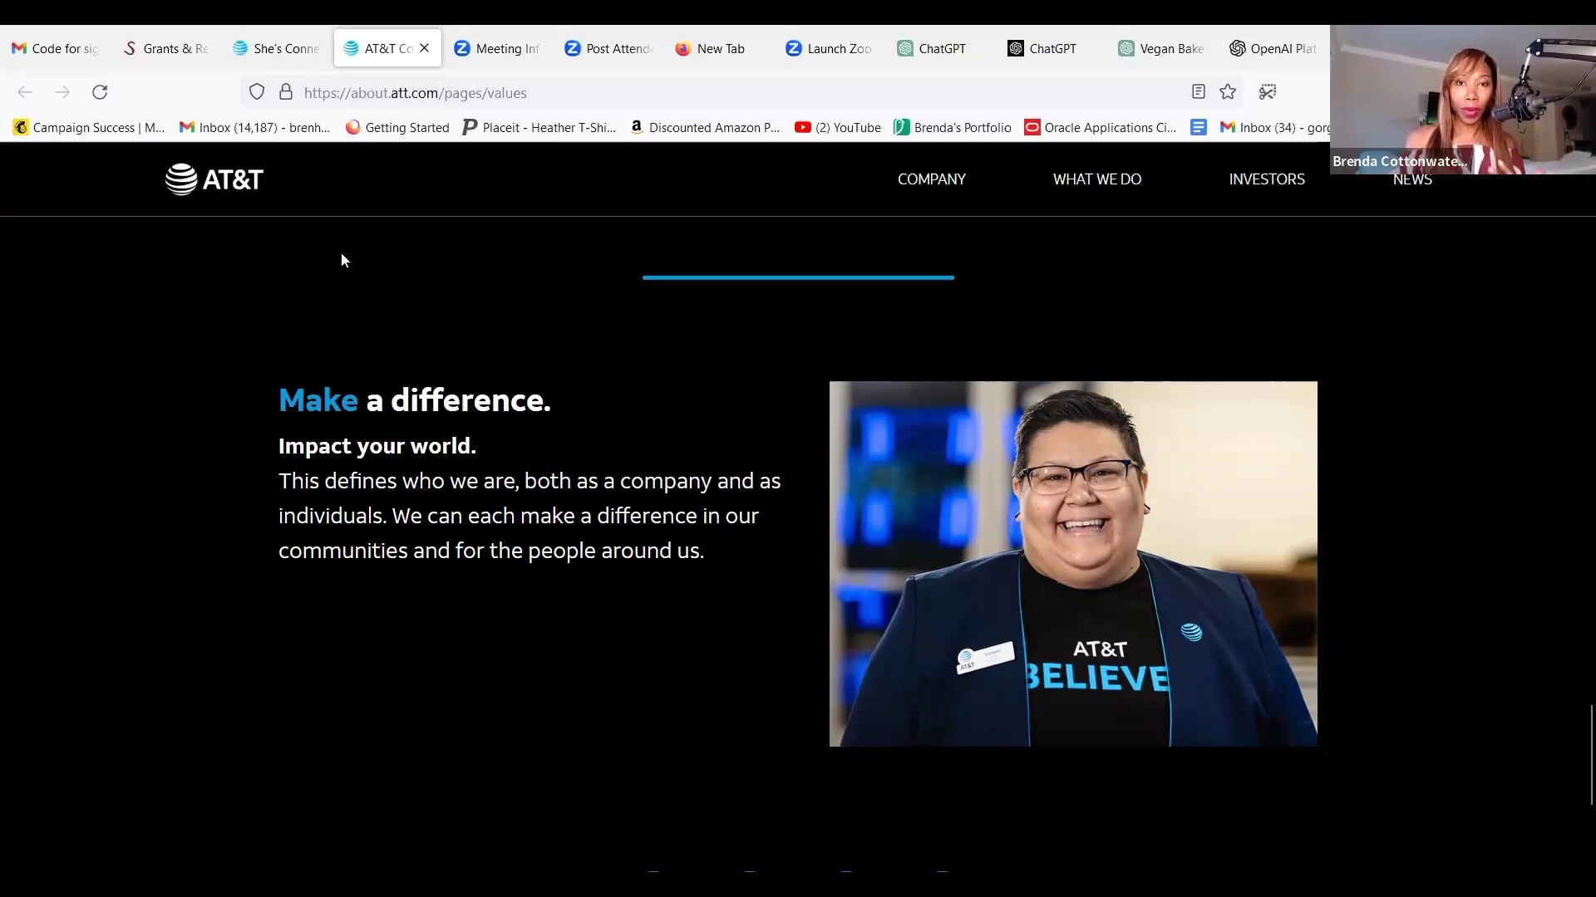
- Switch to ChatGPT and open yesterday's "Vegan Bakery Grant" conversation, going back to its earlier messages
left_click(910, 58)
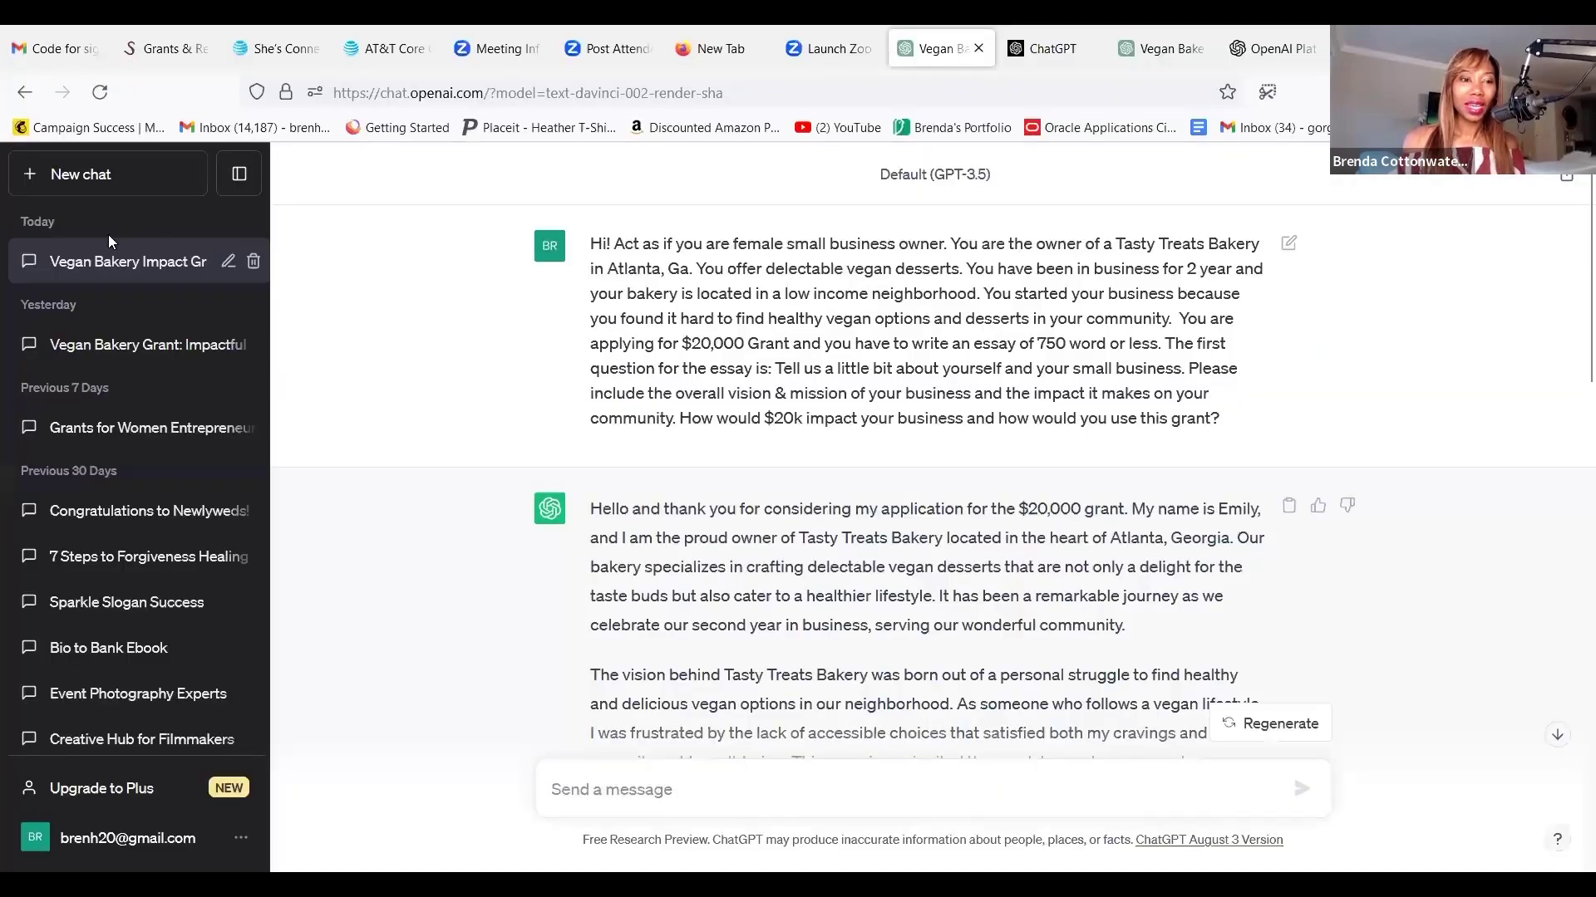
left_click(127, 358)
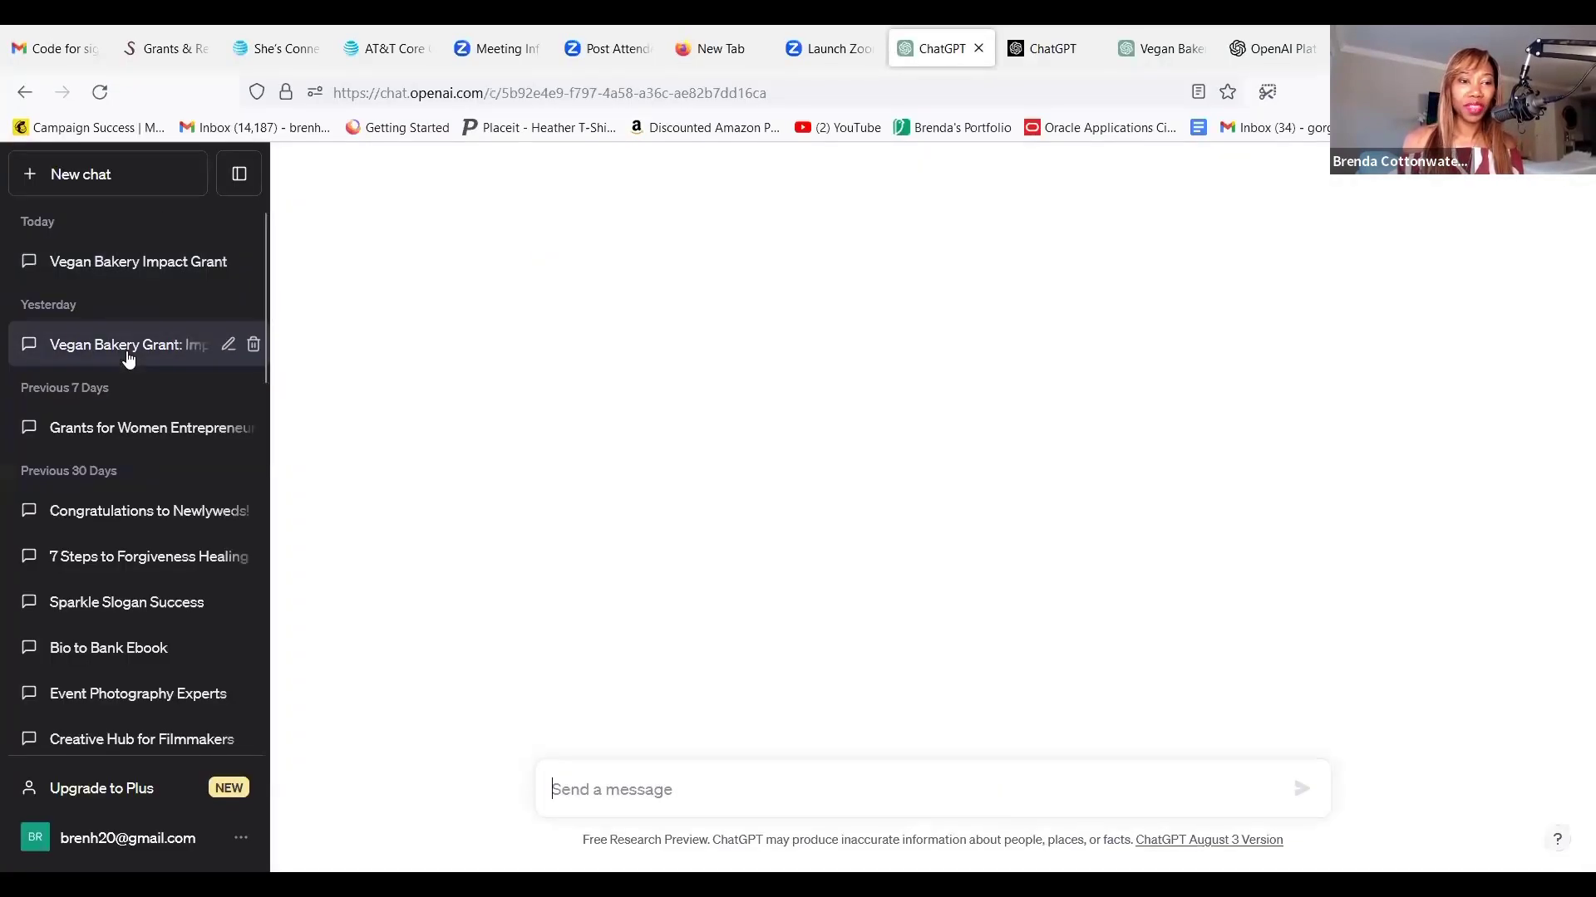
scroll(784, 488, "up", 15)
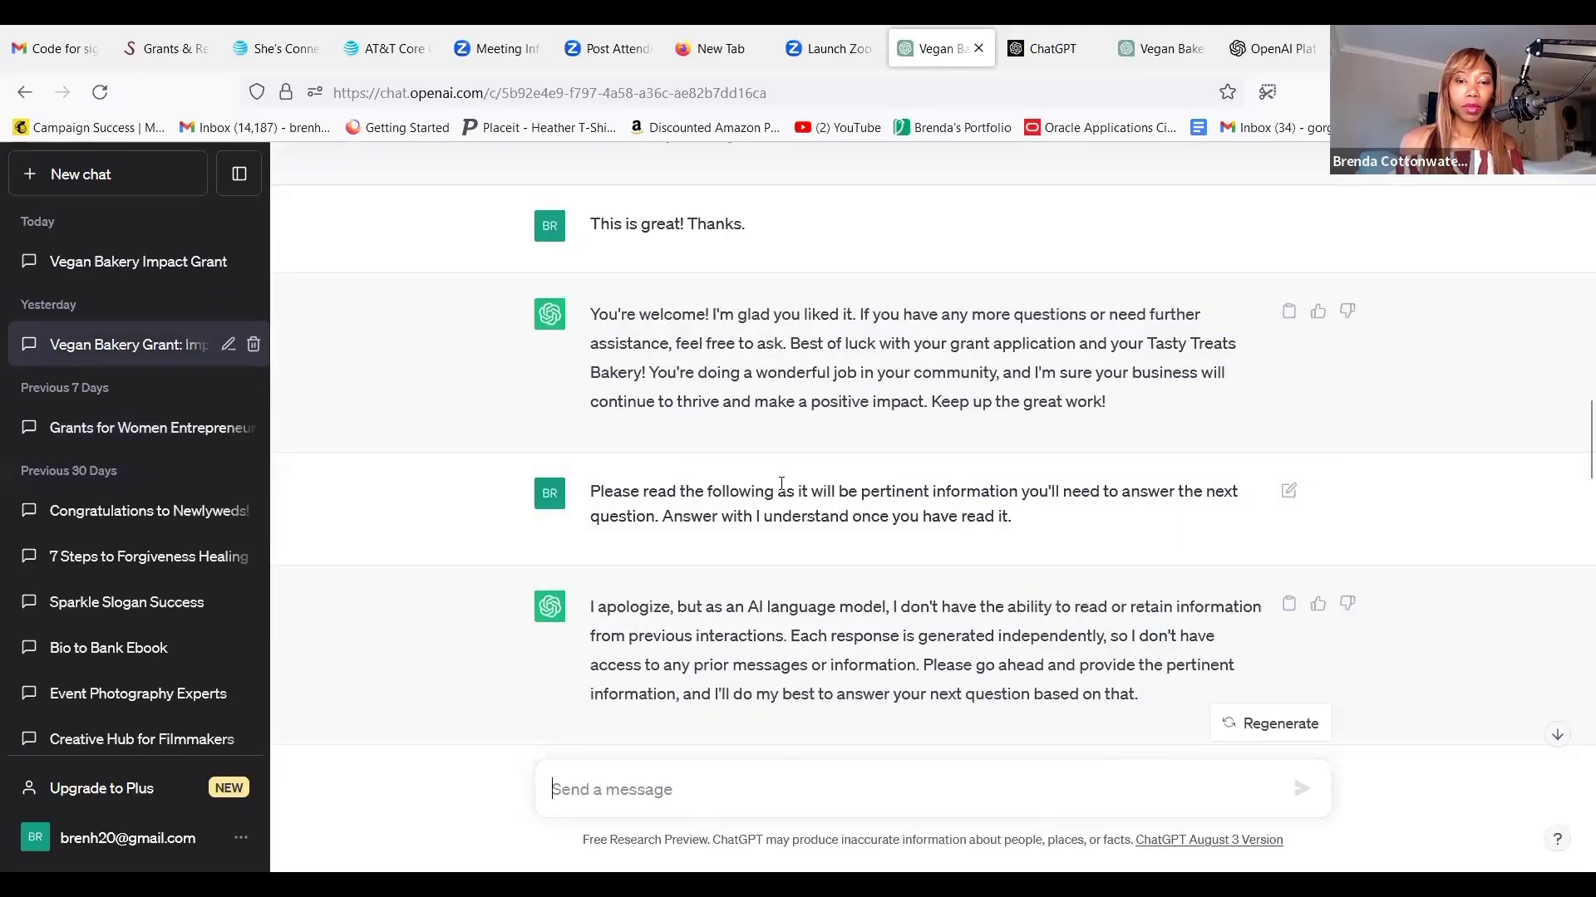
- Review the earlier prompts that gave ChatGPT each AT&T brand value, from "Live true" through "Stand for equality"
scroll(781, 484, "down", 6)
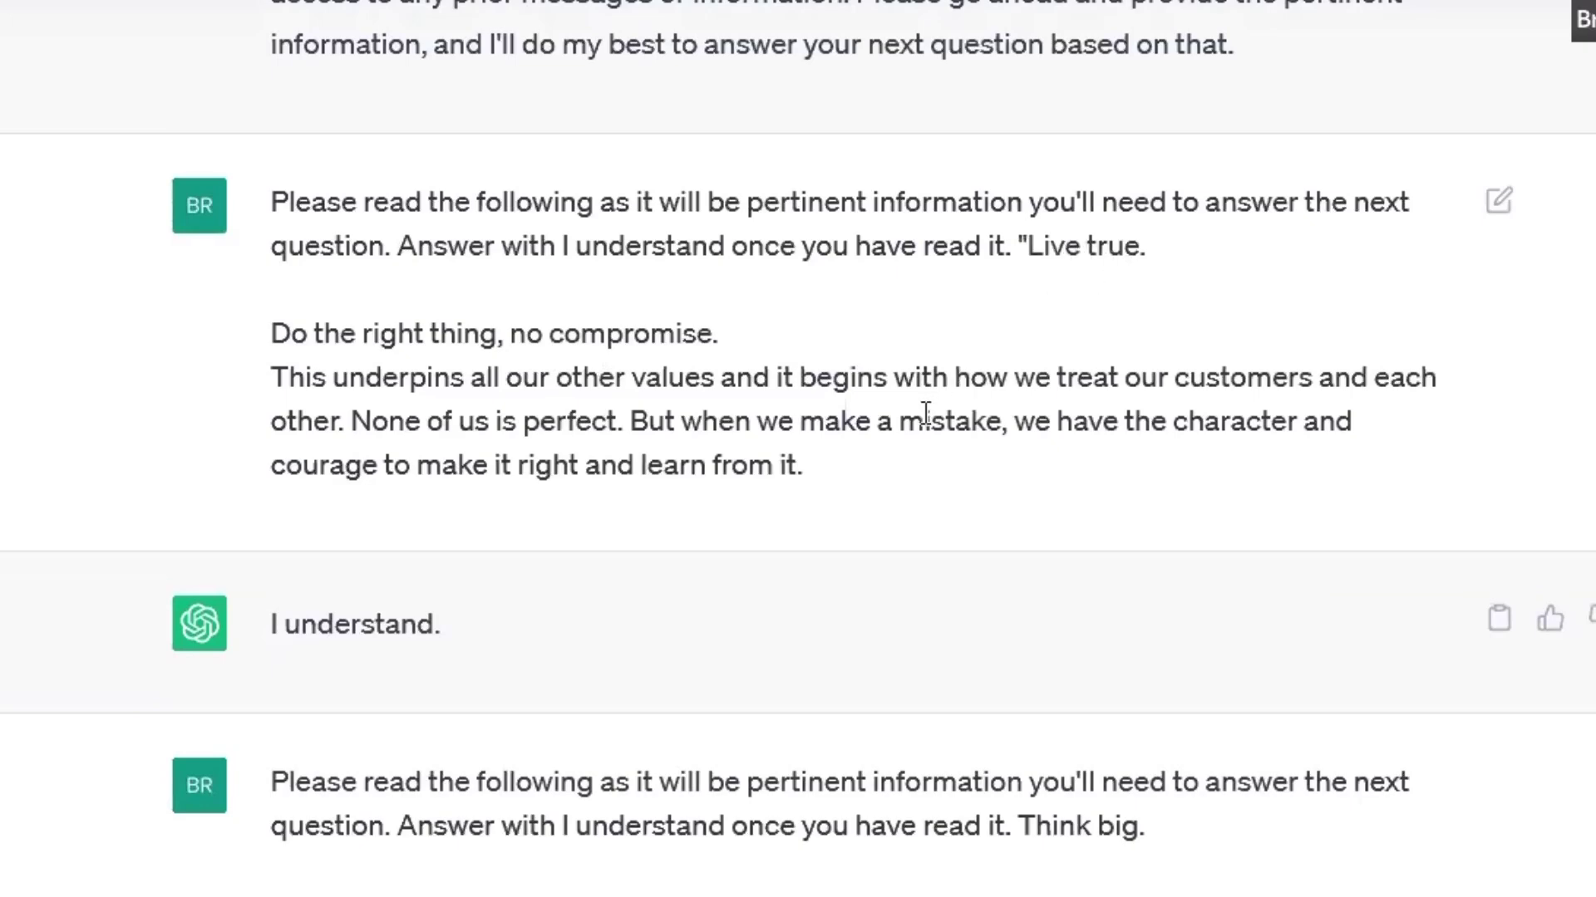
scroll(920, 421, "down", 5)
scroll(947, 465, "down", 3)
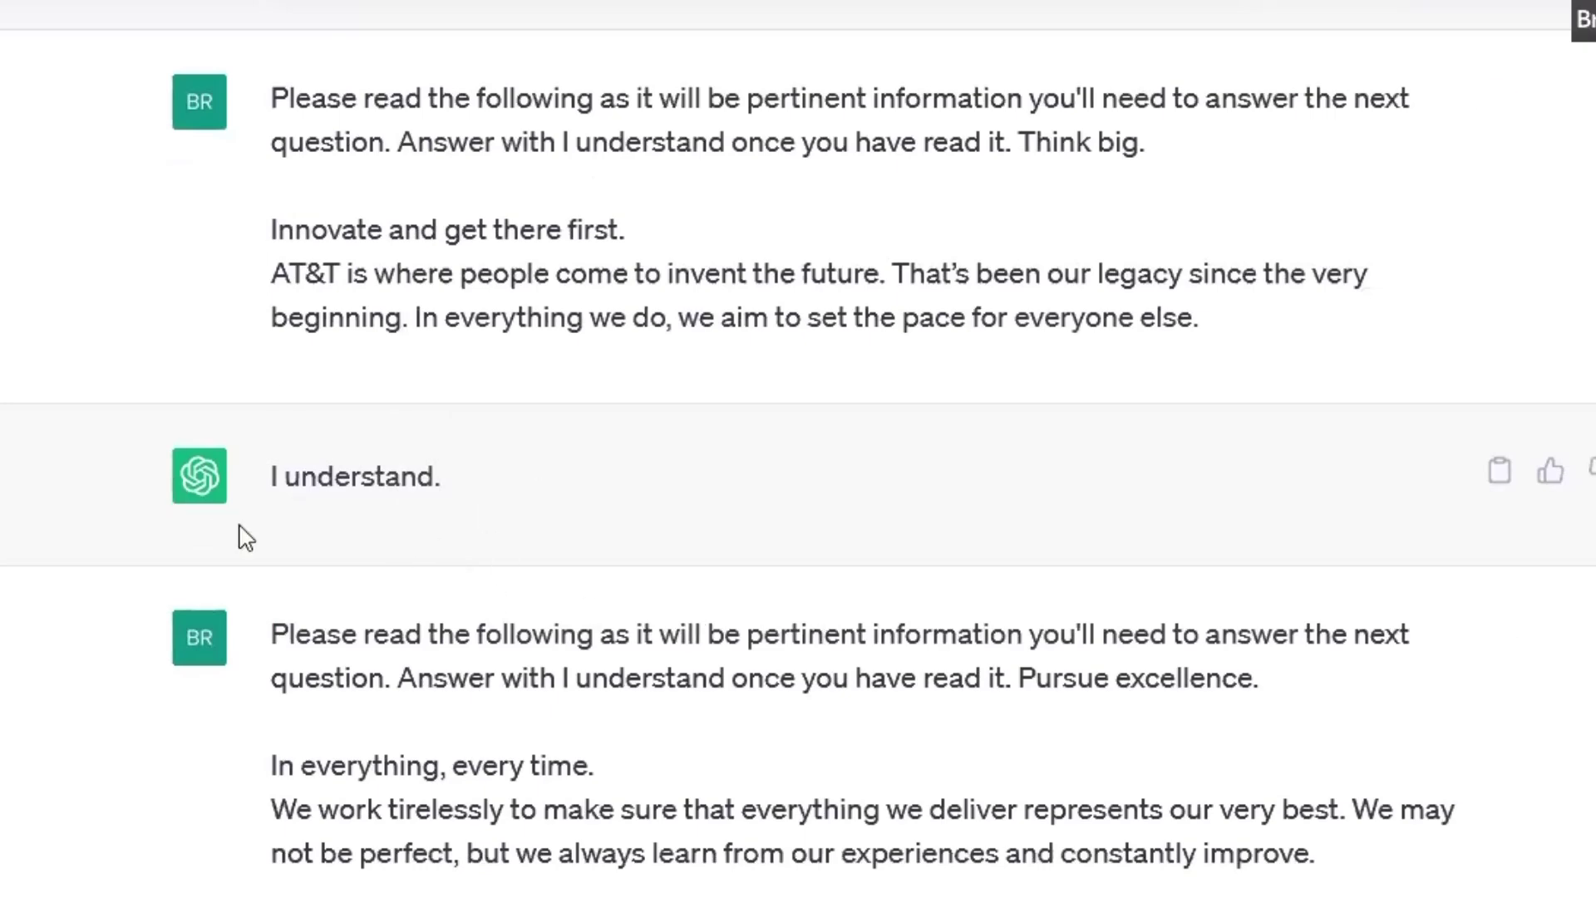
scroll(532, 558, "down", 5)
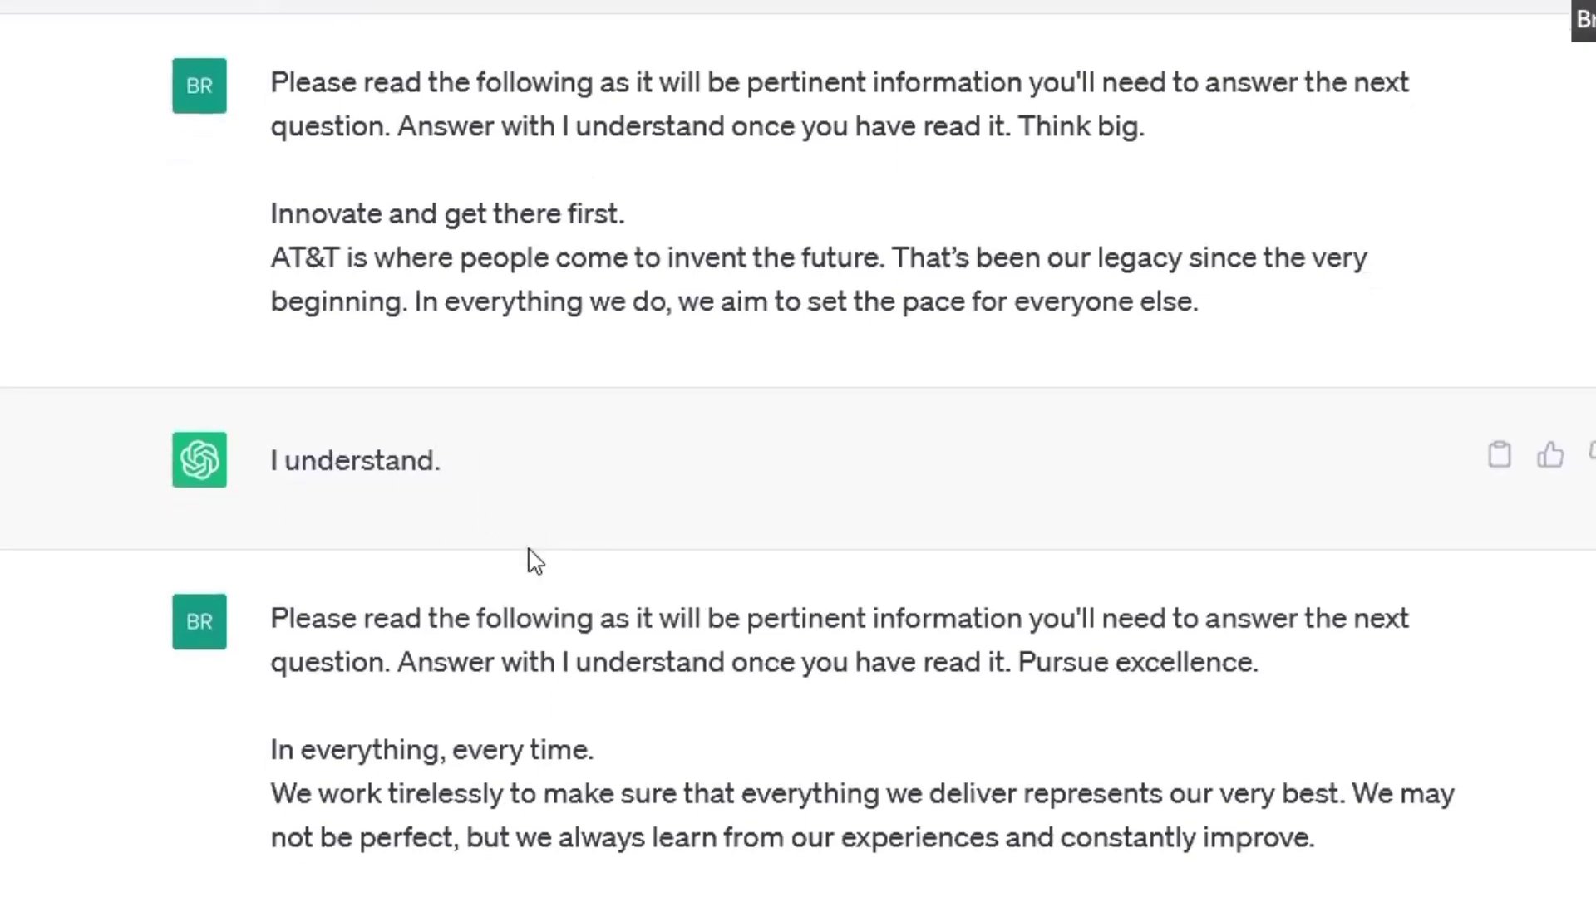
scroll(271, 484, "down", 3)
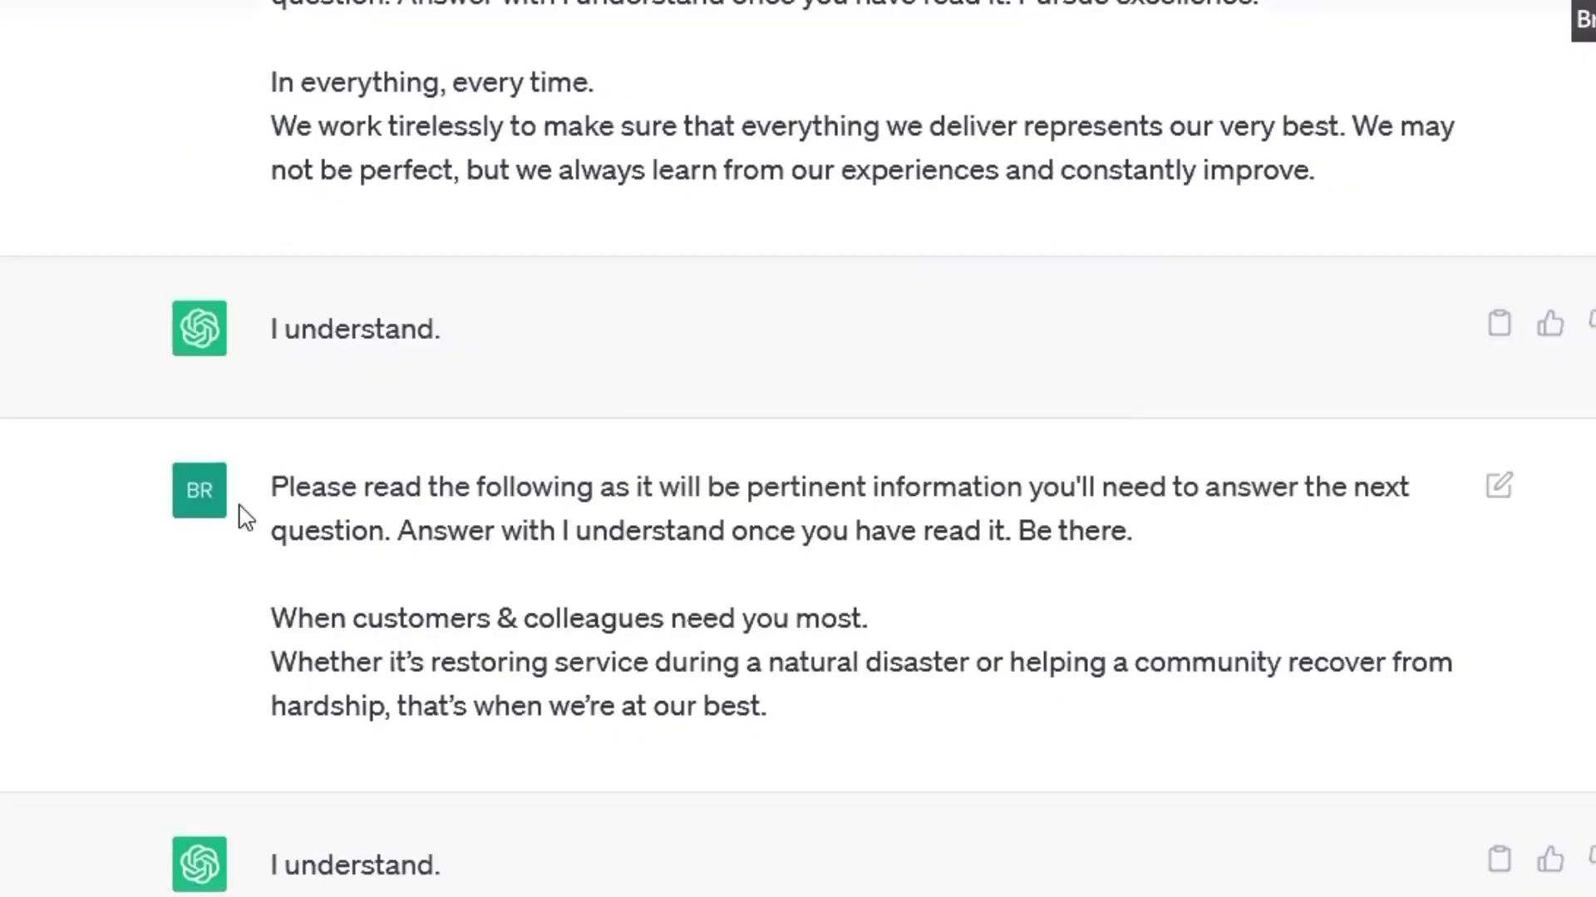
scroll(142, 491, "down", 5)
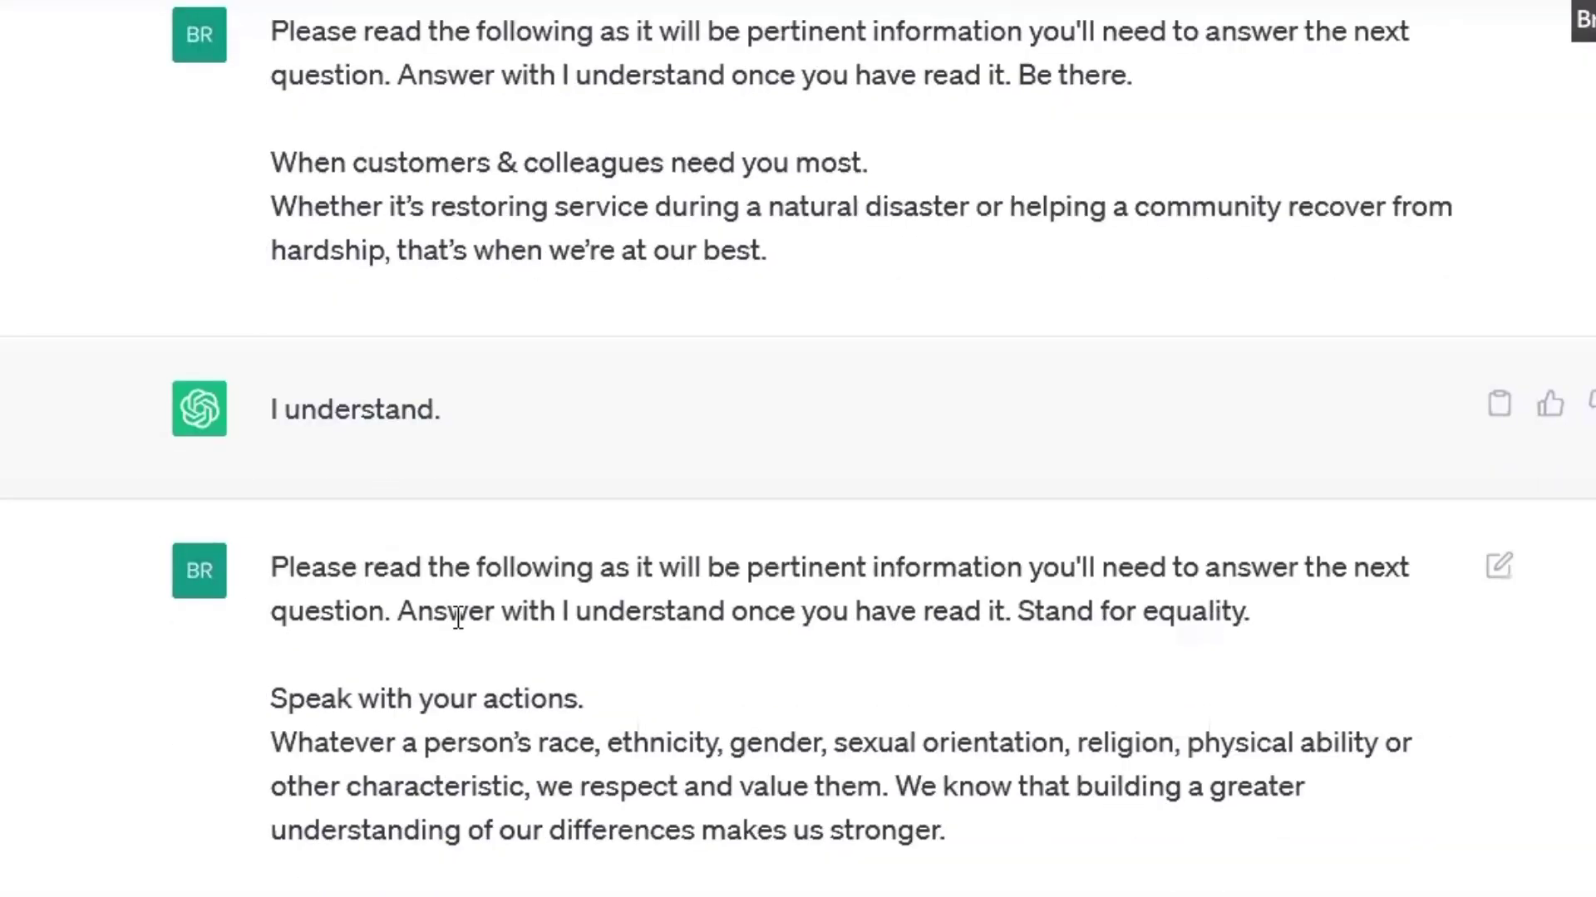
scroll(358, 627, "down", 3)
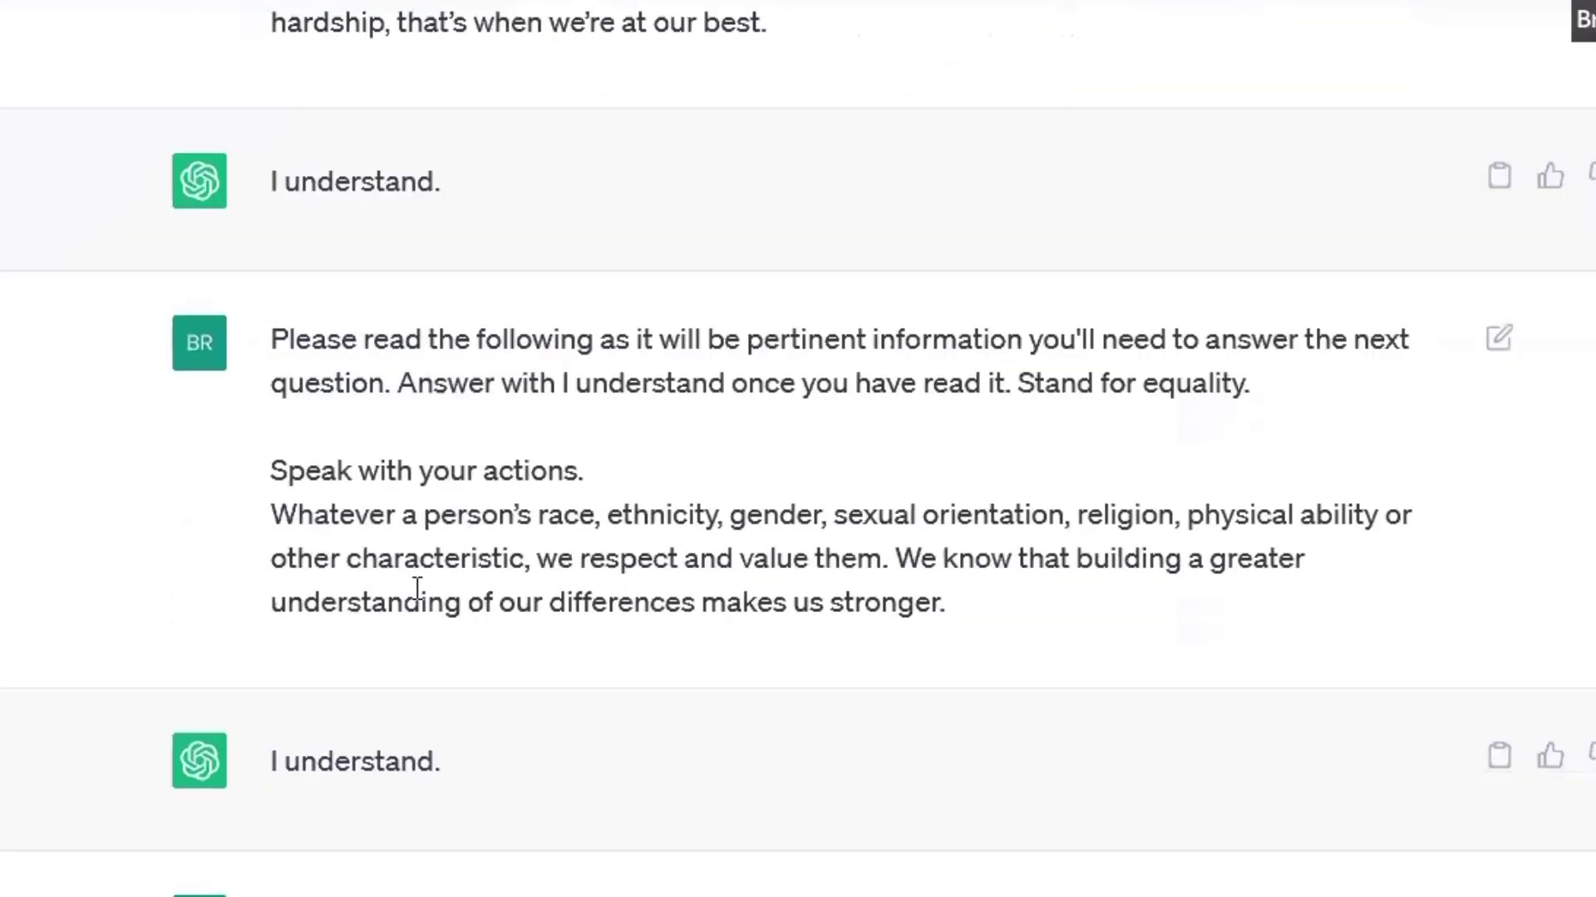
scroll(597, 627, "down", 5)
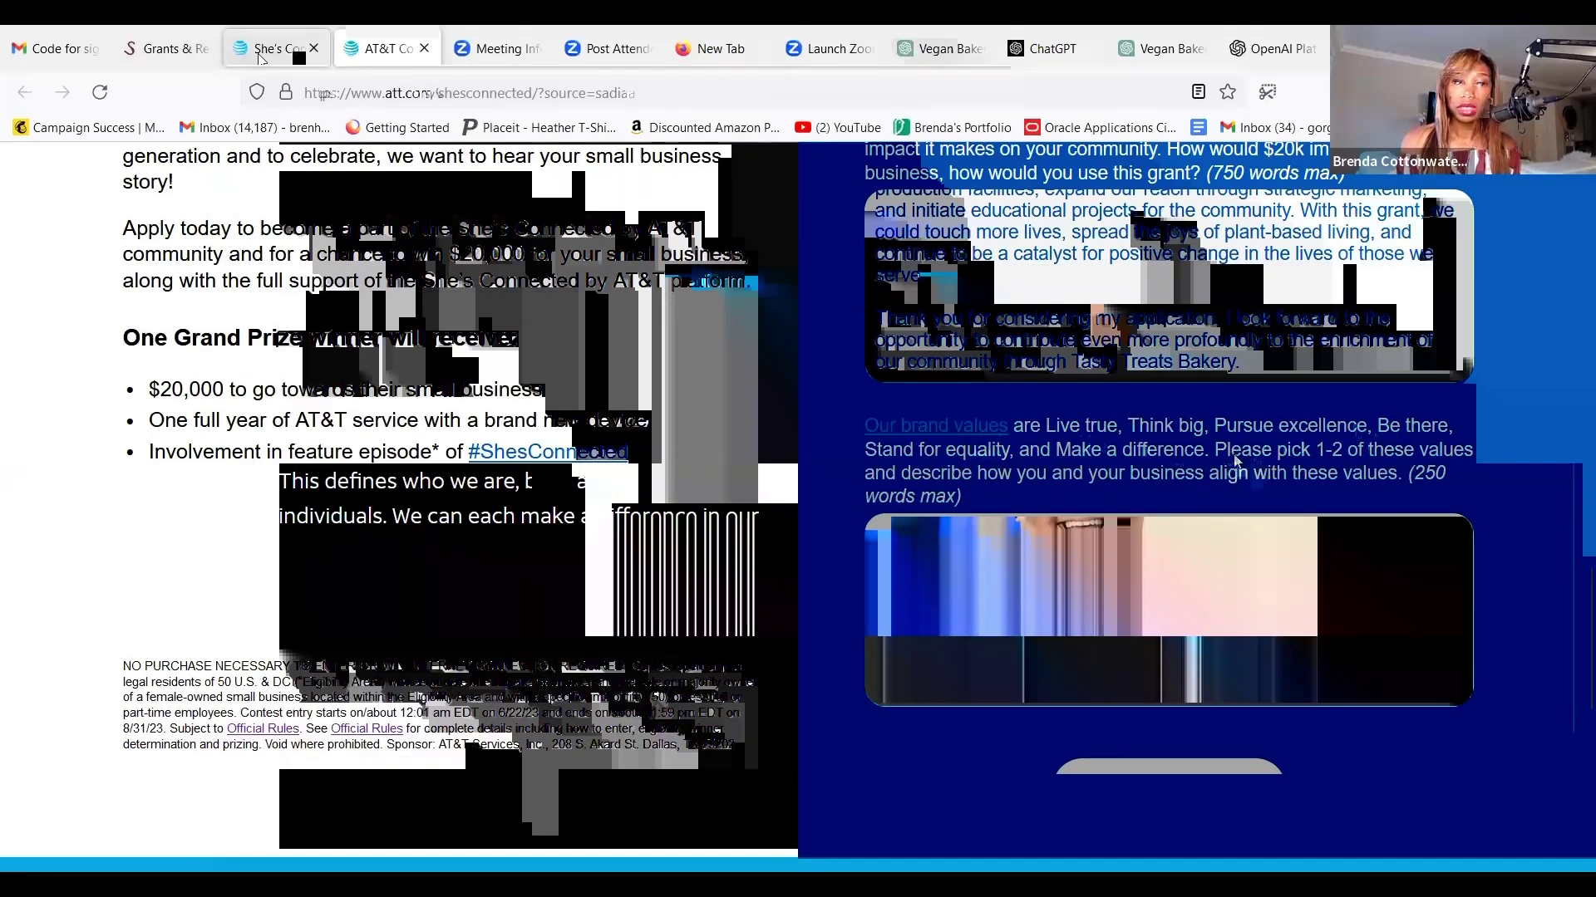
- Copy the application's request to pick 1-2 values and describe the business's alignment, and paste it into the ChatGPT conversation
left_click_drag(1214, 453, 1360, 467)
key("ctrl+c")
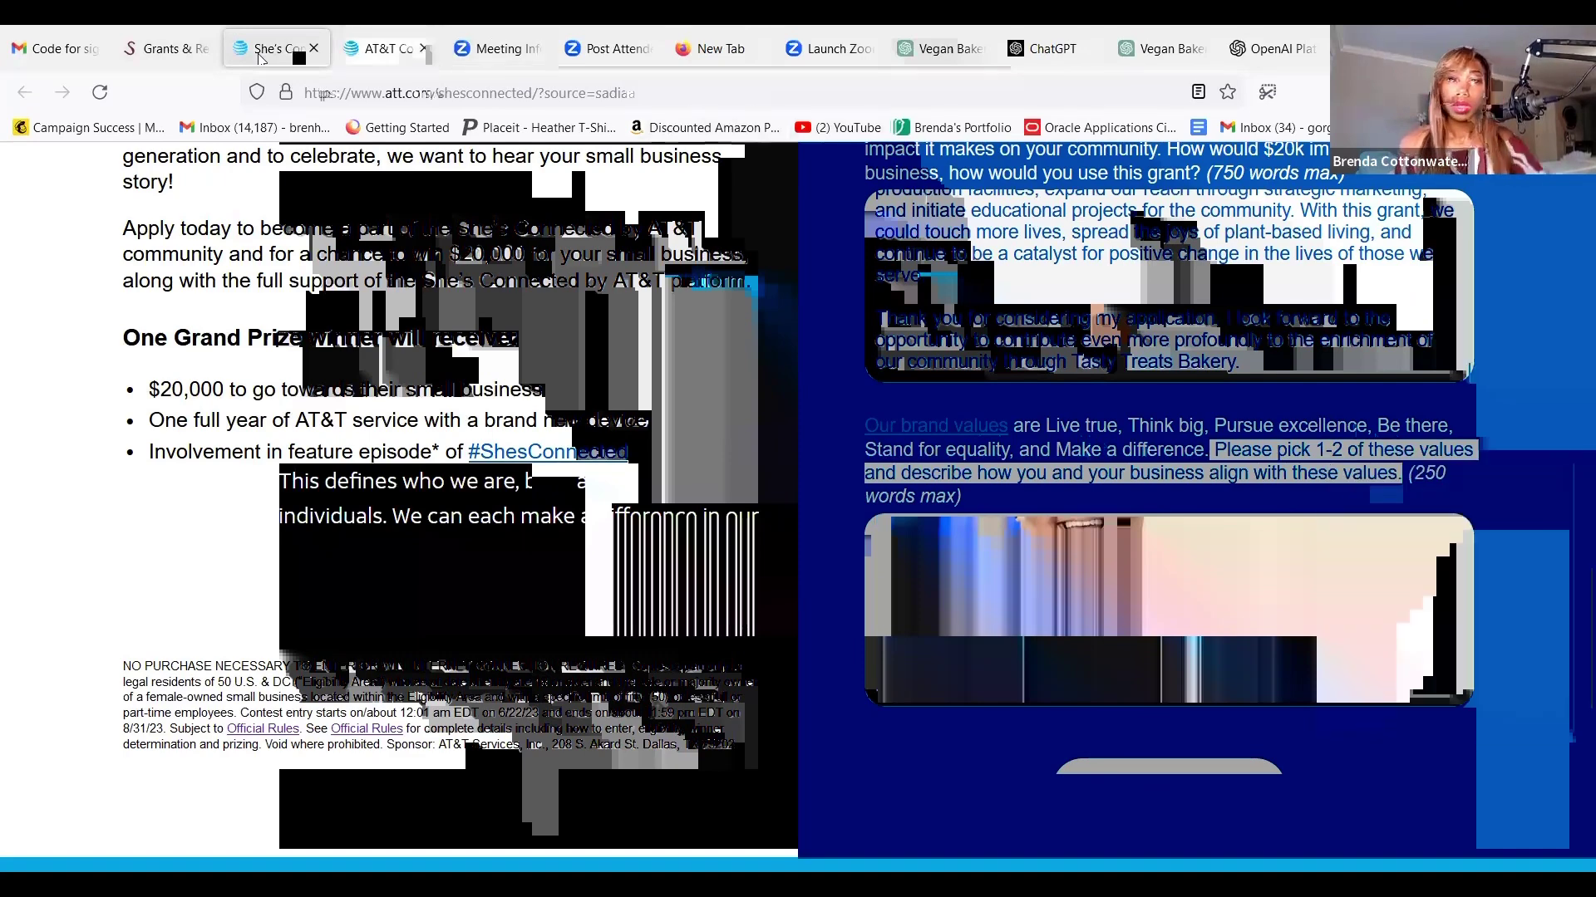
left_click(1269, 68)
right_click(710, 771)
left_click(784, 560)
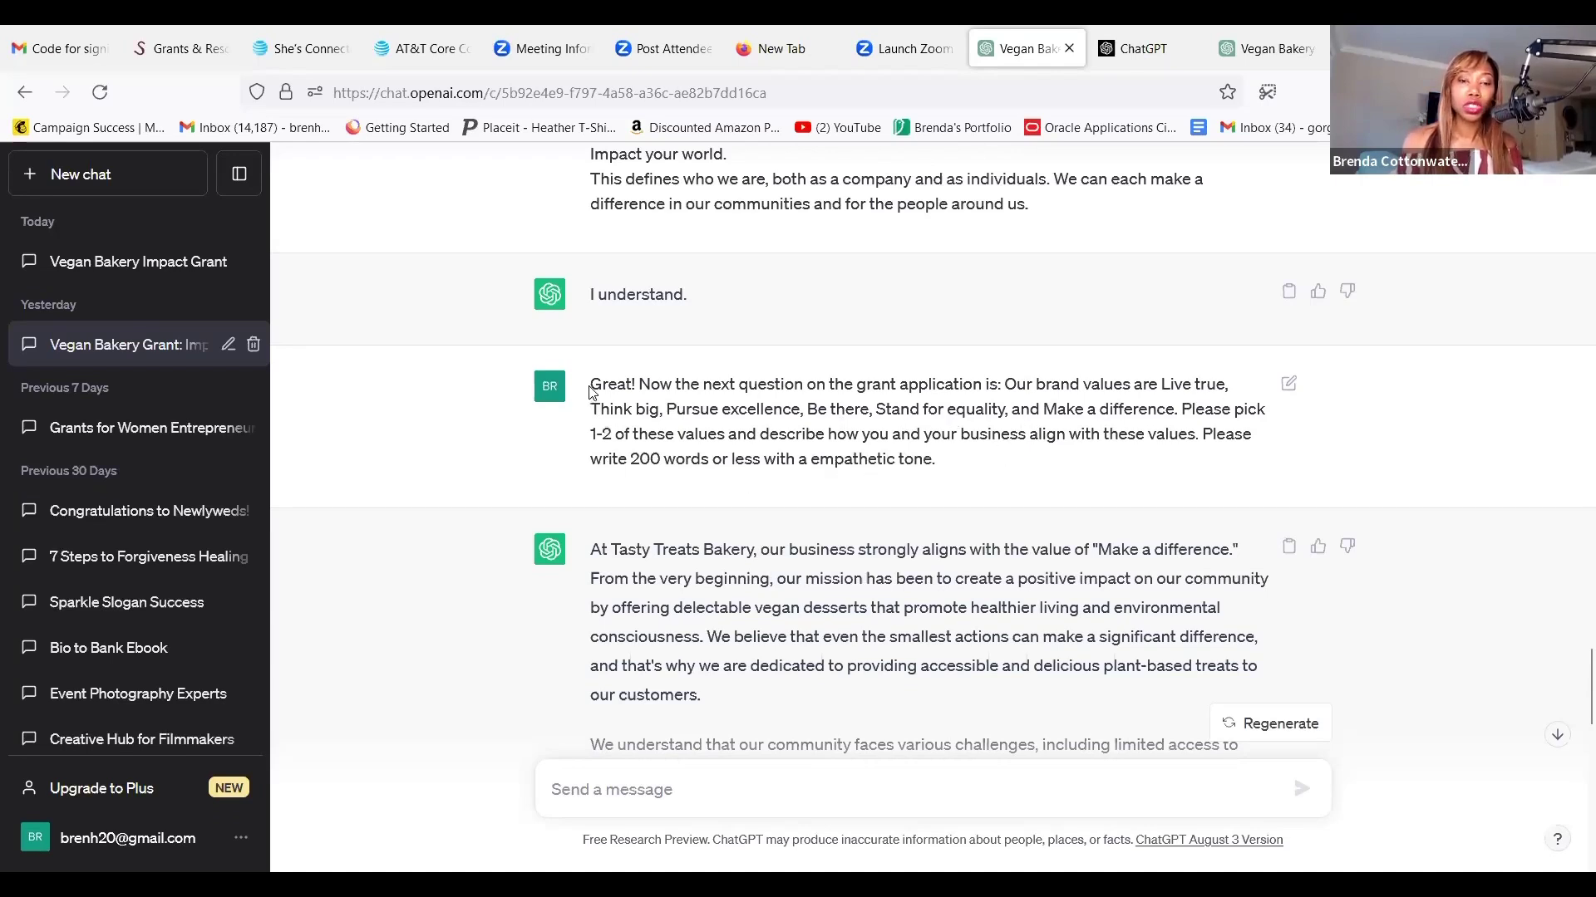
- Copy the earlier brand values prompt asking for 200 words or less in an empathetic tone and send it again
left_click_drag(592, 384, 955, 464)
key("ctrl+c")
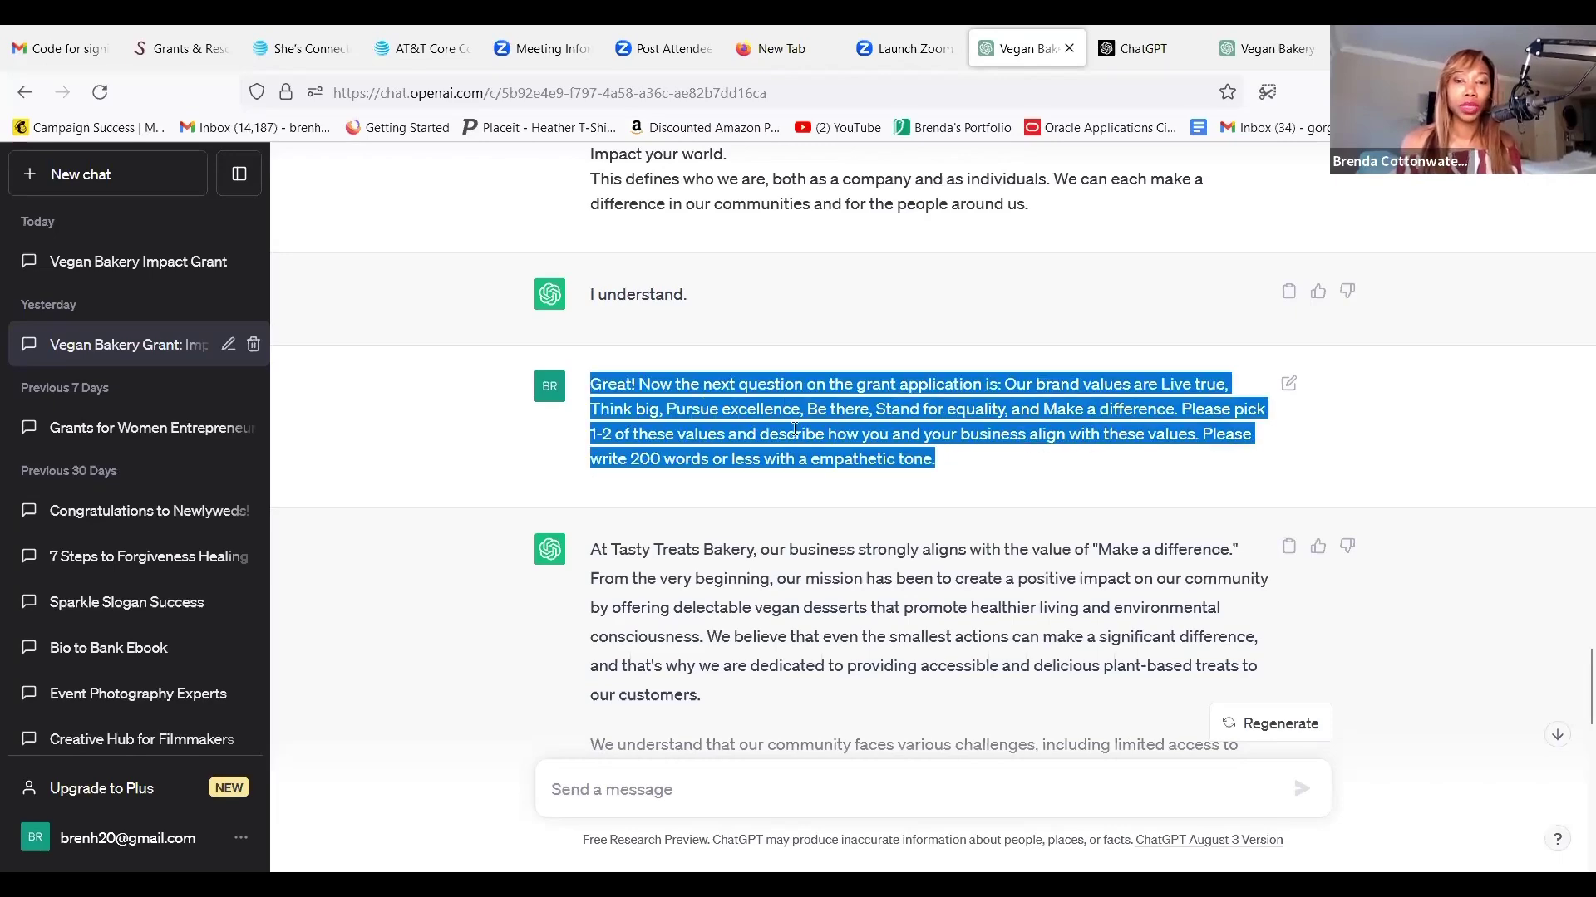
scroll(748, 665, "down", 6)
left_click(665, 790)
right_click(665, 785)
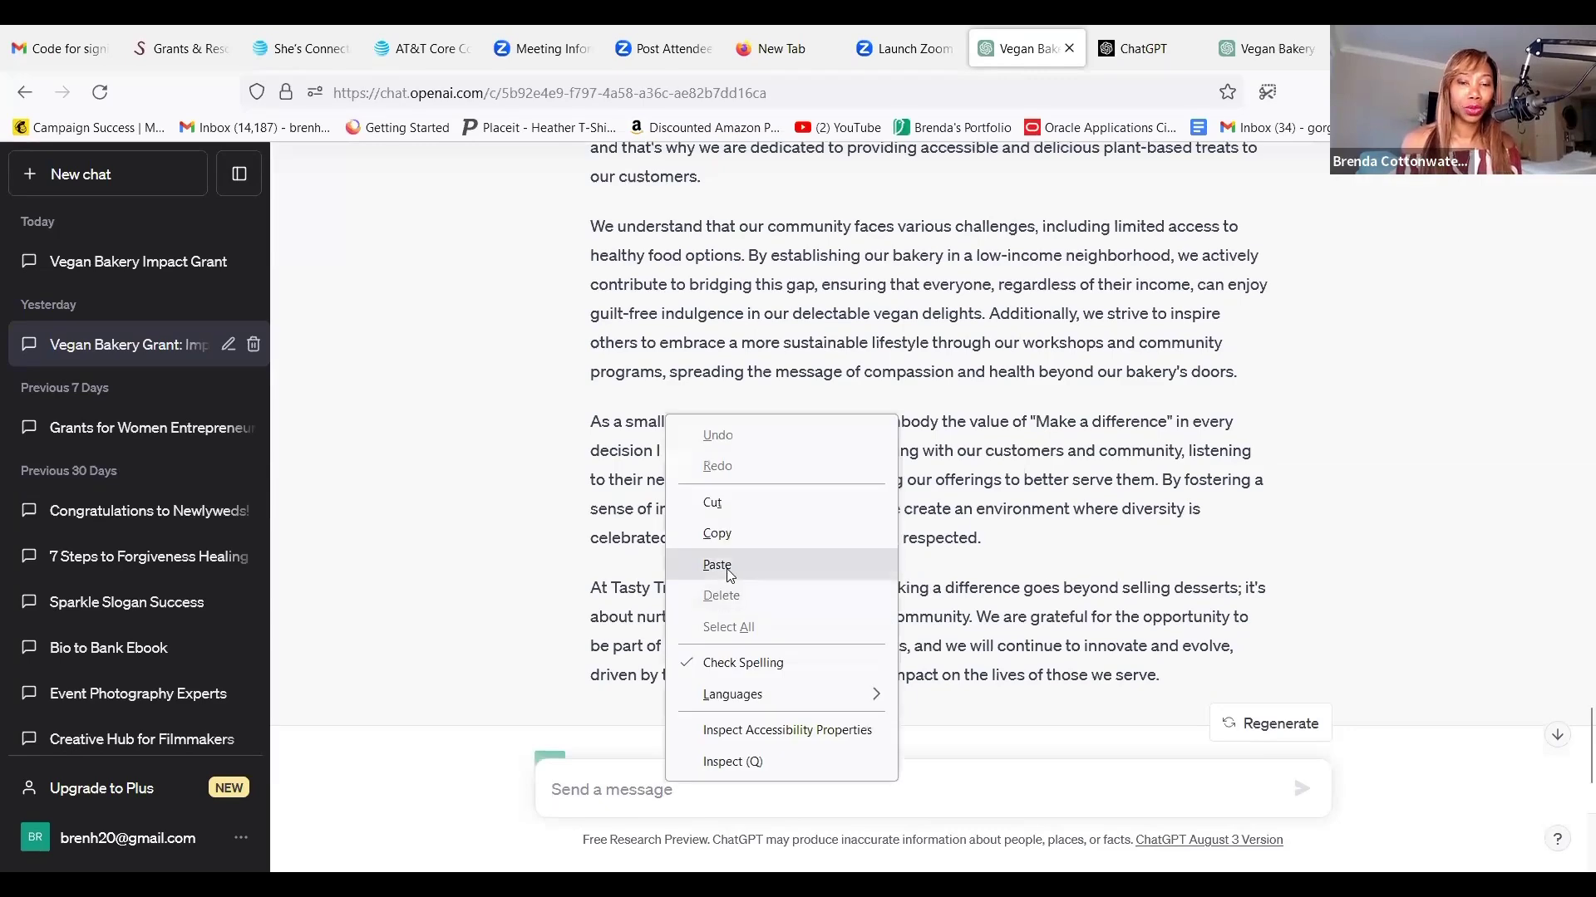
left_click(731, 564)
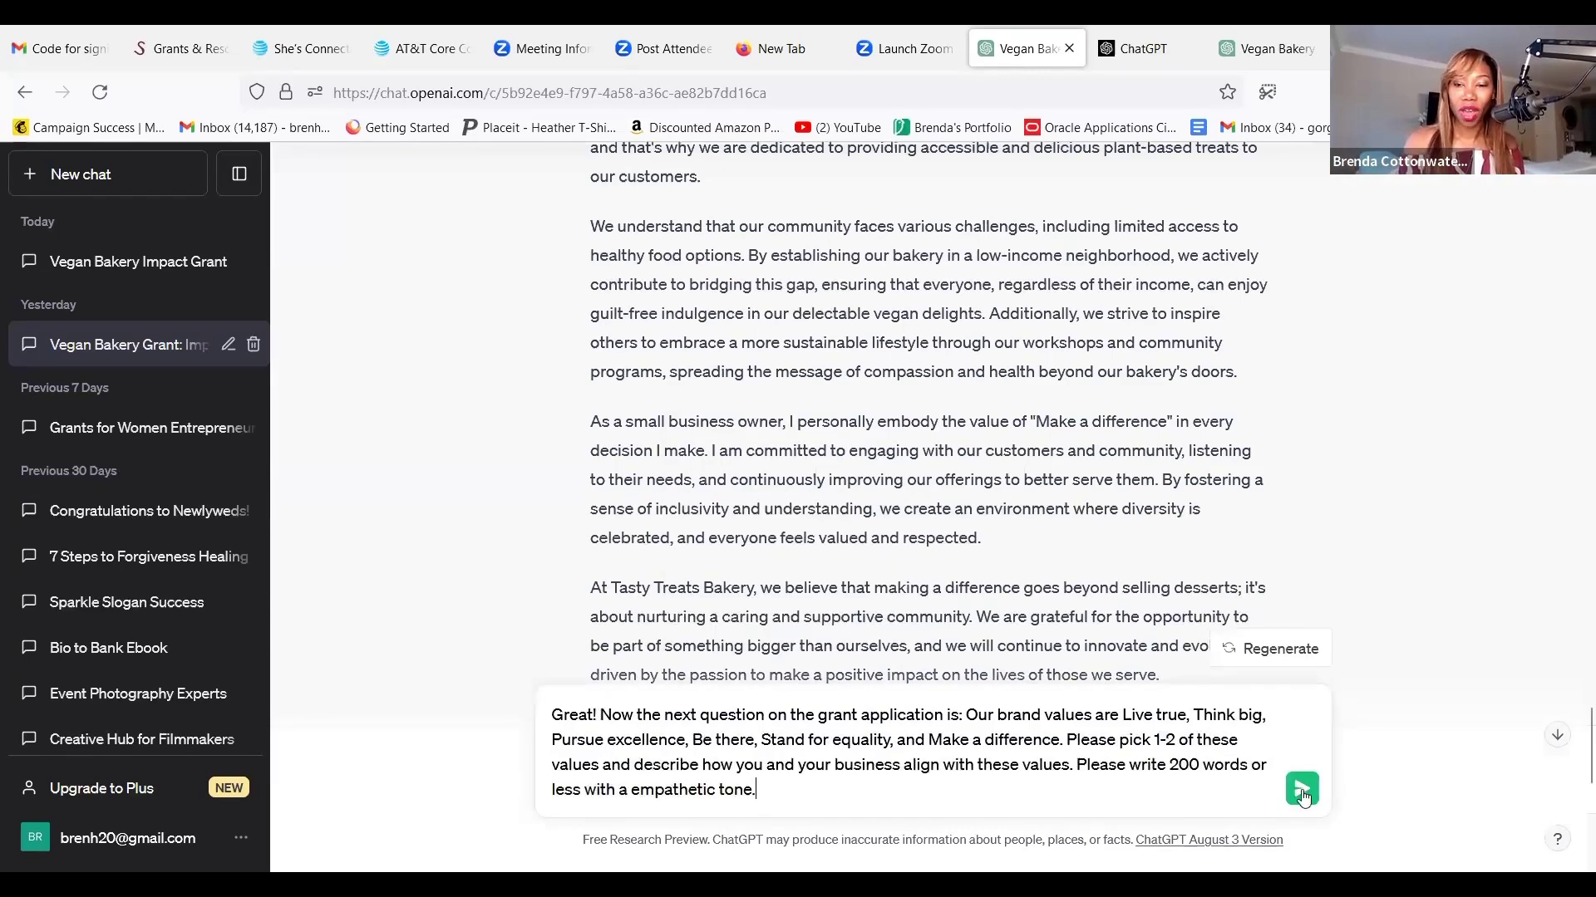
key("Return")
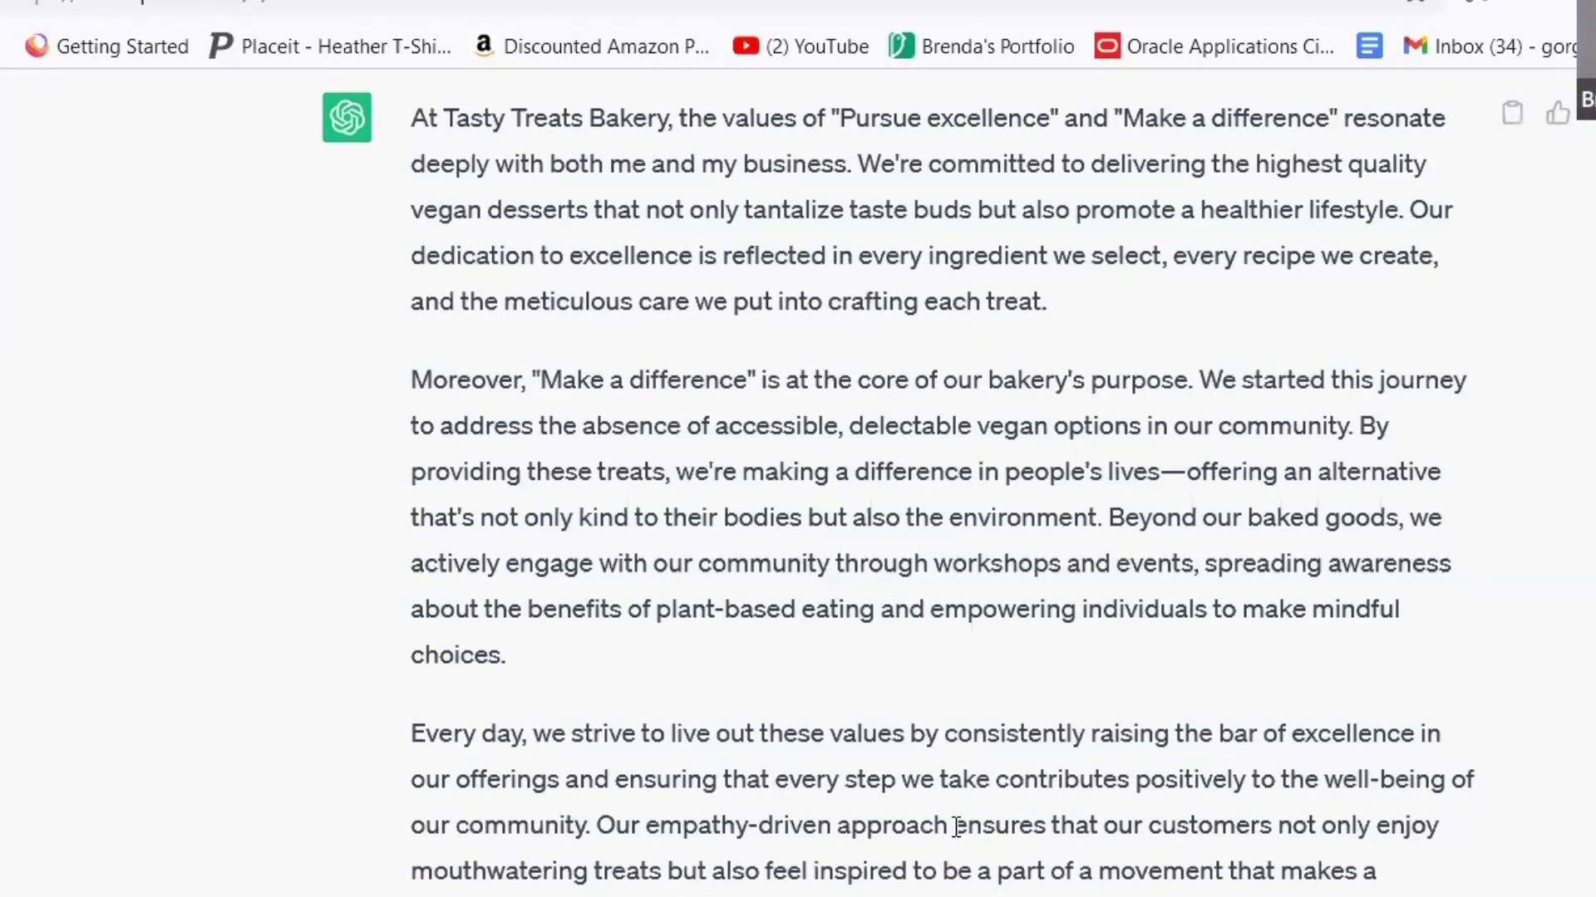
- Read ChatGPT's new brand values answer and compare it with the prompt above it
scroll(760, 763, "up", 2)
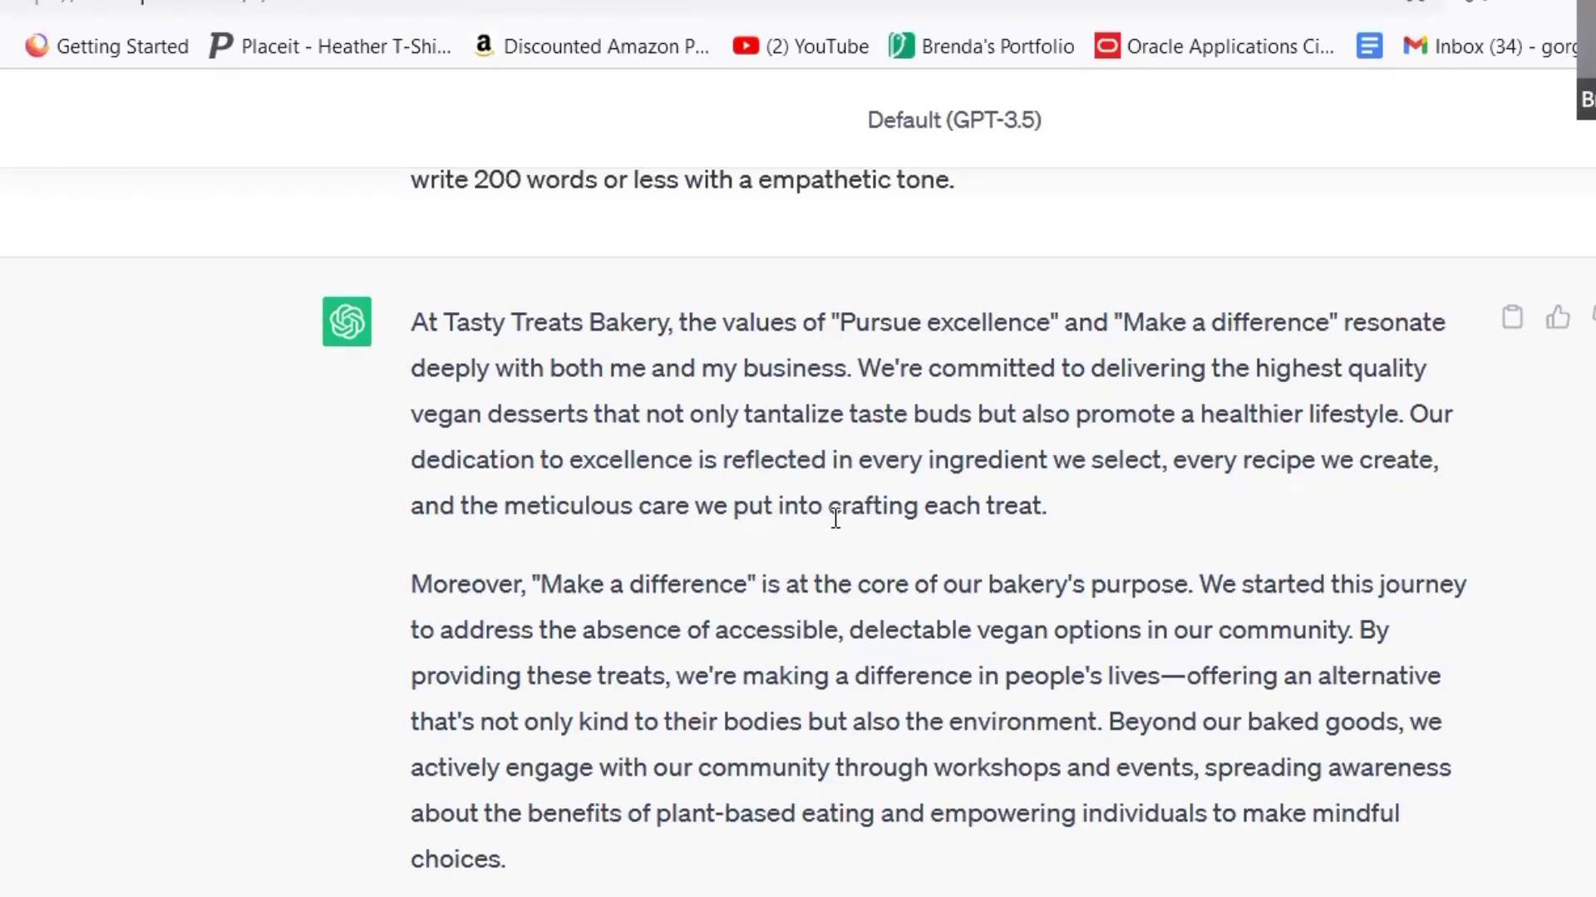
scroll(946, 542, "down", 2)
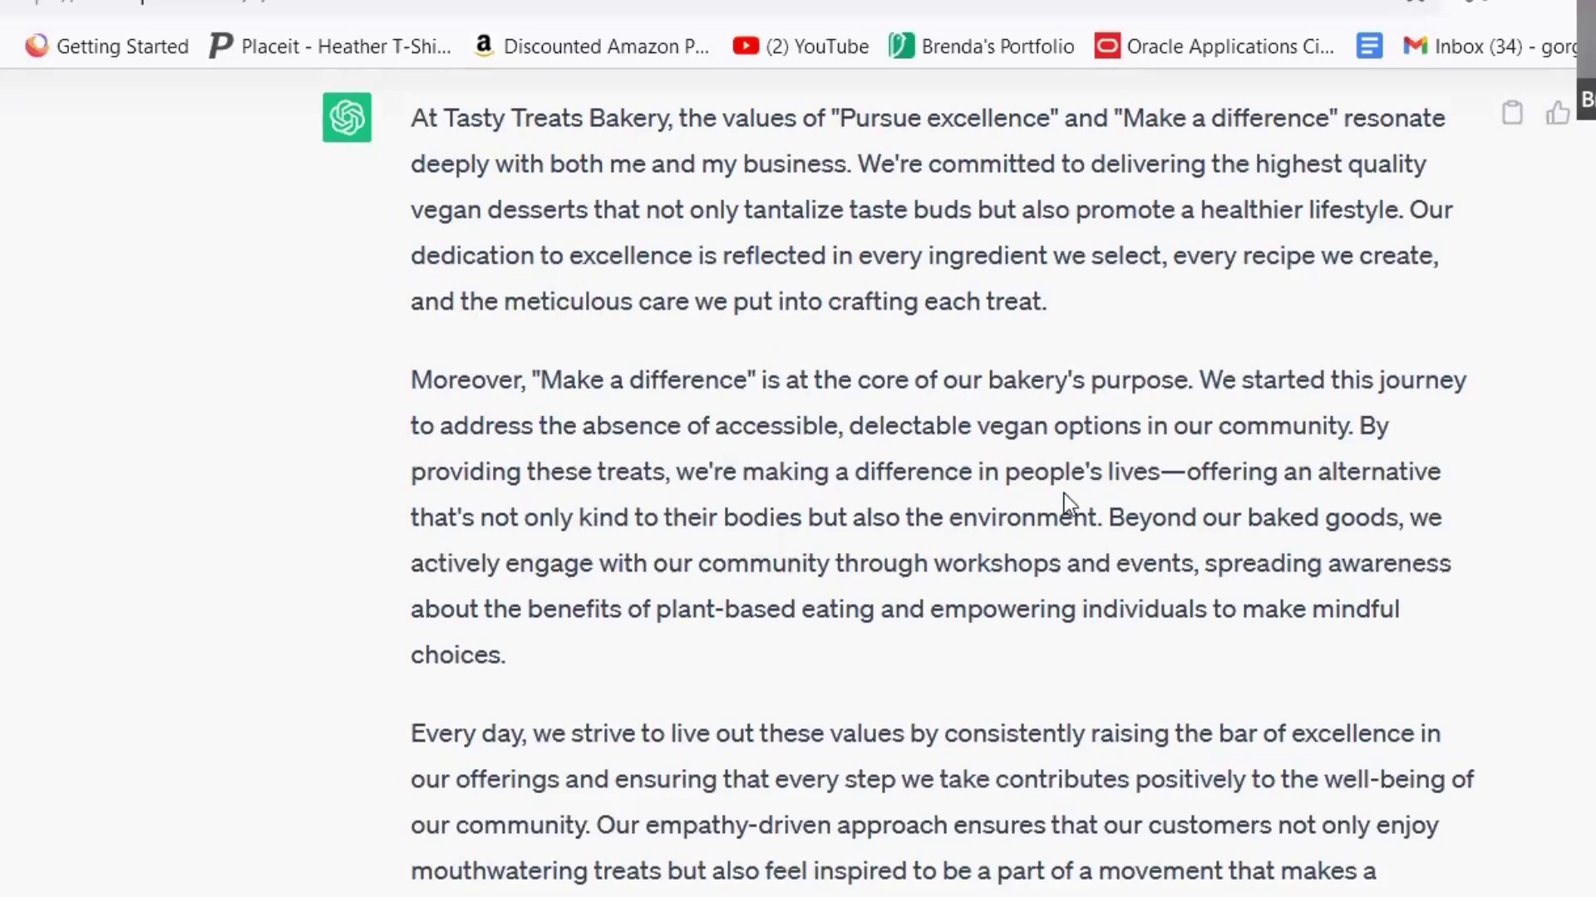
scroll(1143, 505, "down", 1)
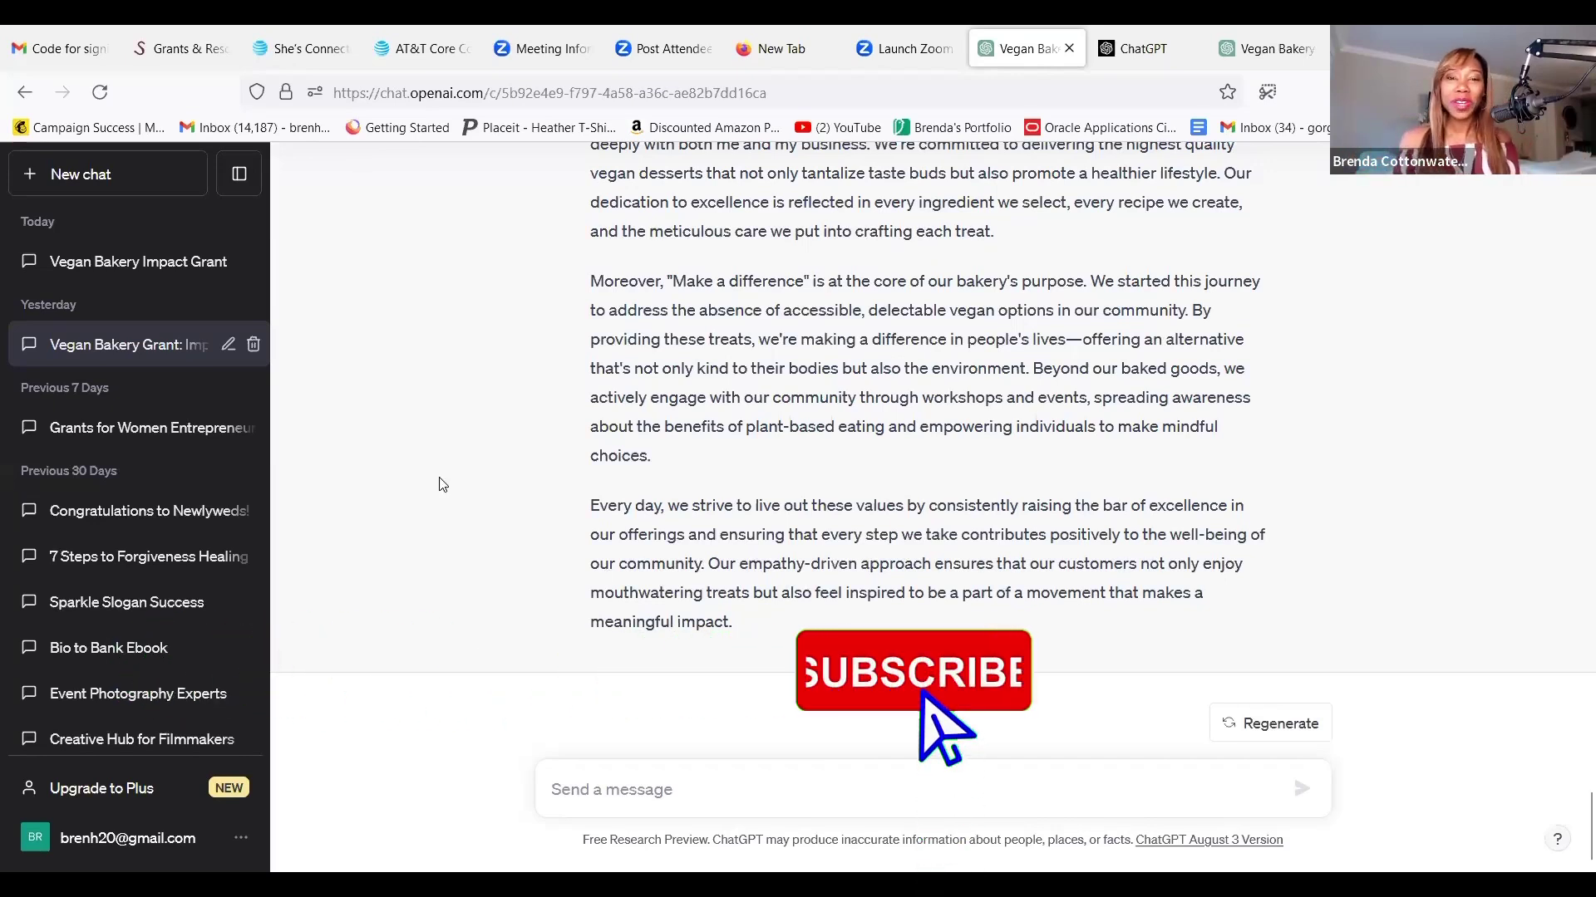
scroll(438, 482, "up", 6)
scroll(438, 481, "down", 2)
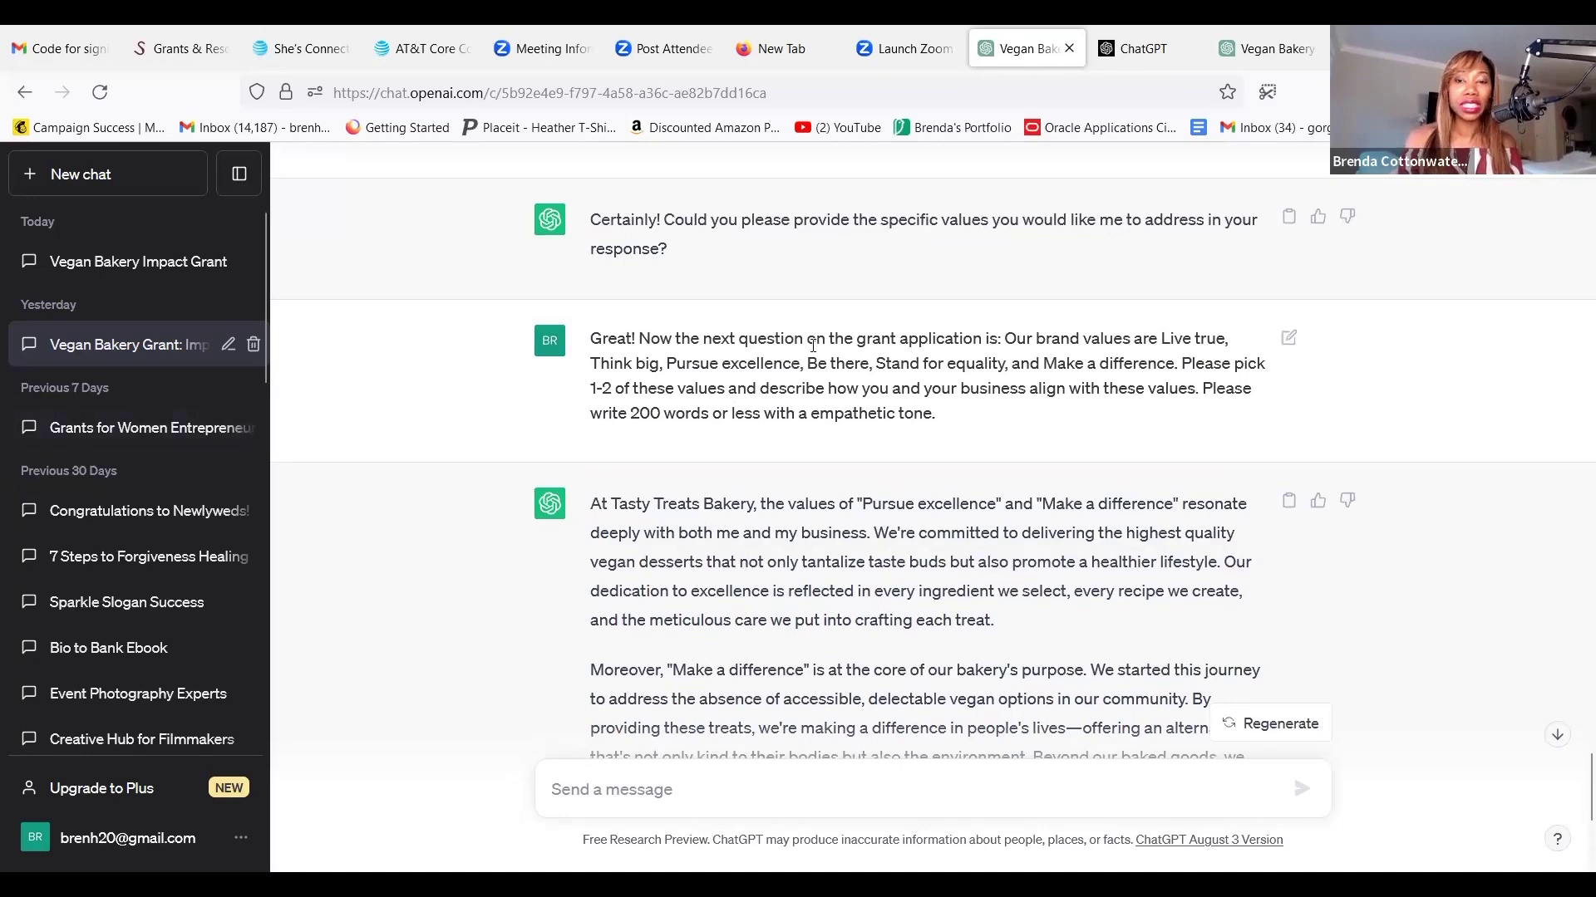
- Copy the full generated brand values answer and paste it into the 250-word question of the AT&T She's Connected application
scroll(839, 408, "down", 1)
scroll(839, 408, "down", 3)
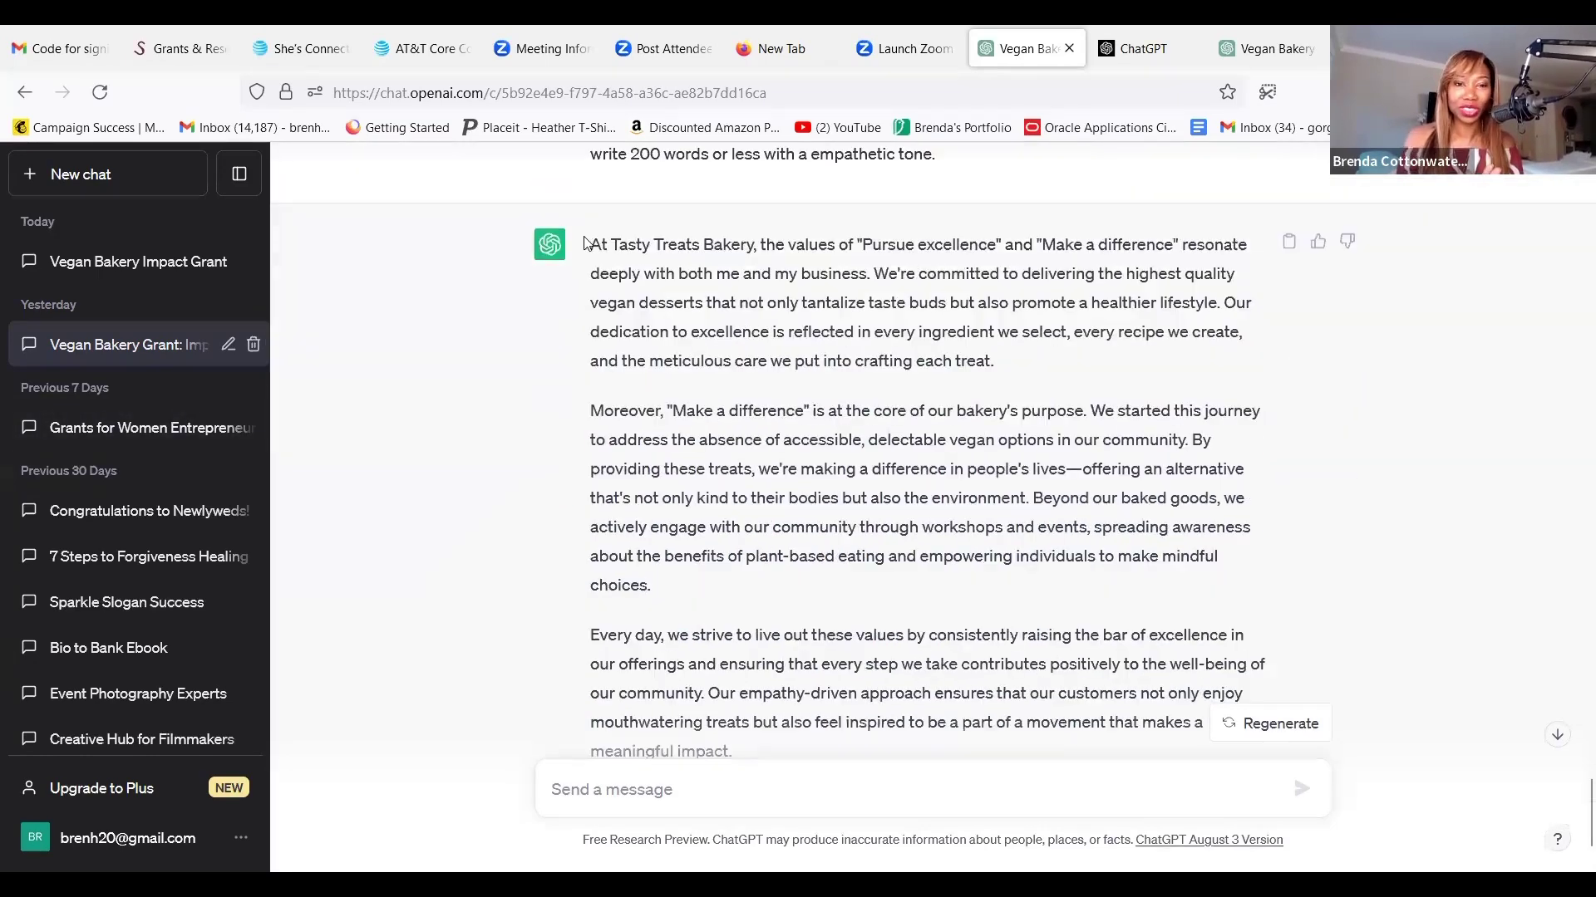
left_click_drag(590, 244, 736, 632)
scroll(815, 575, "down", 2)
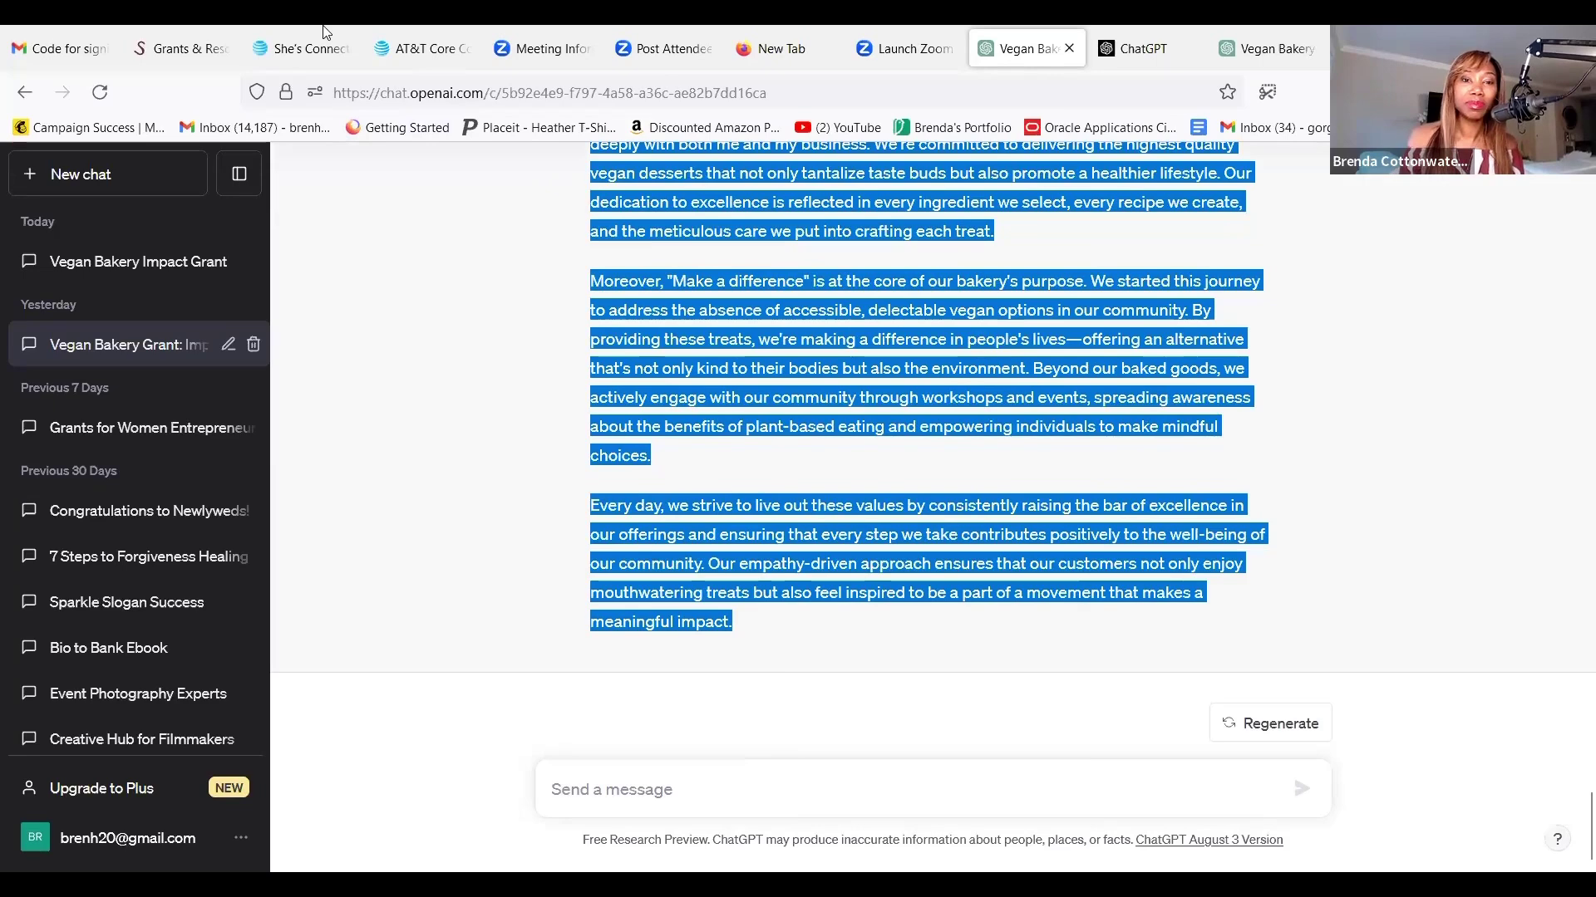
left_click(261, 43)
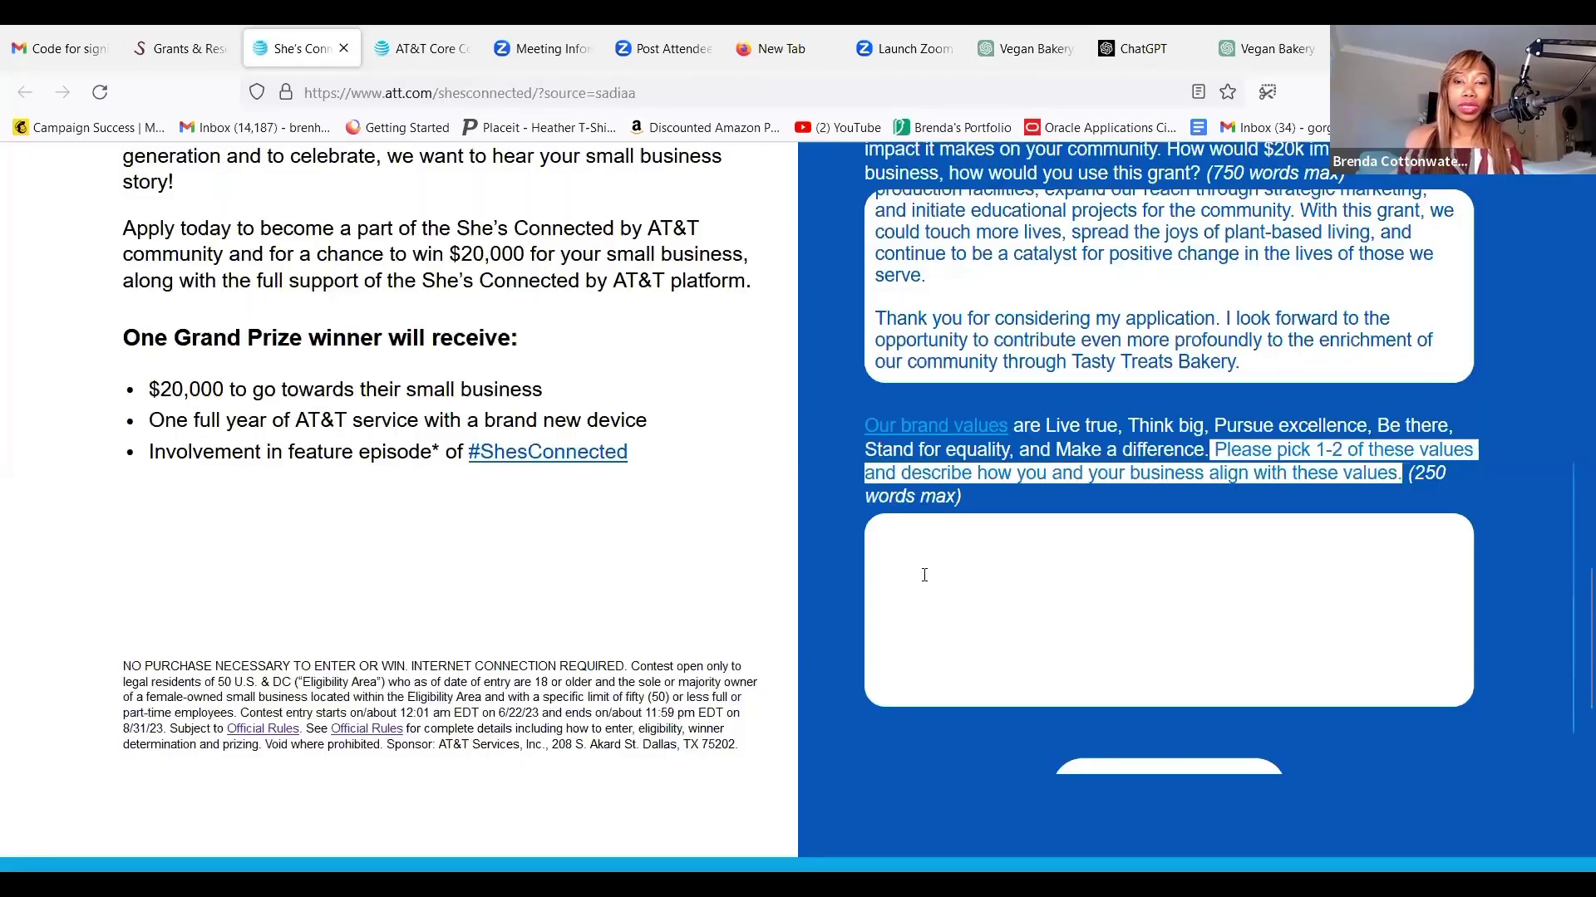
right_click(990, 372)
left_click(990, 372)
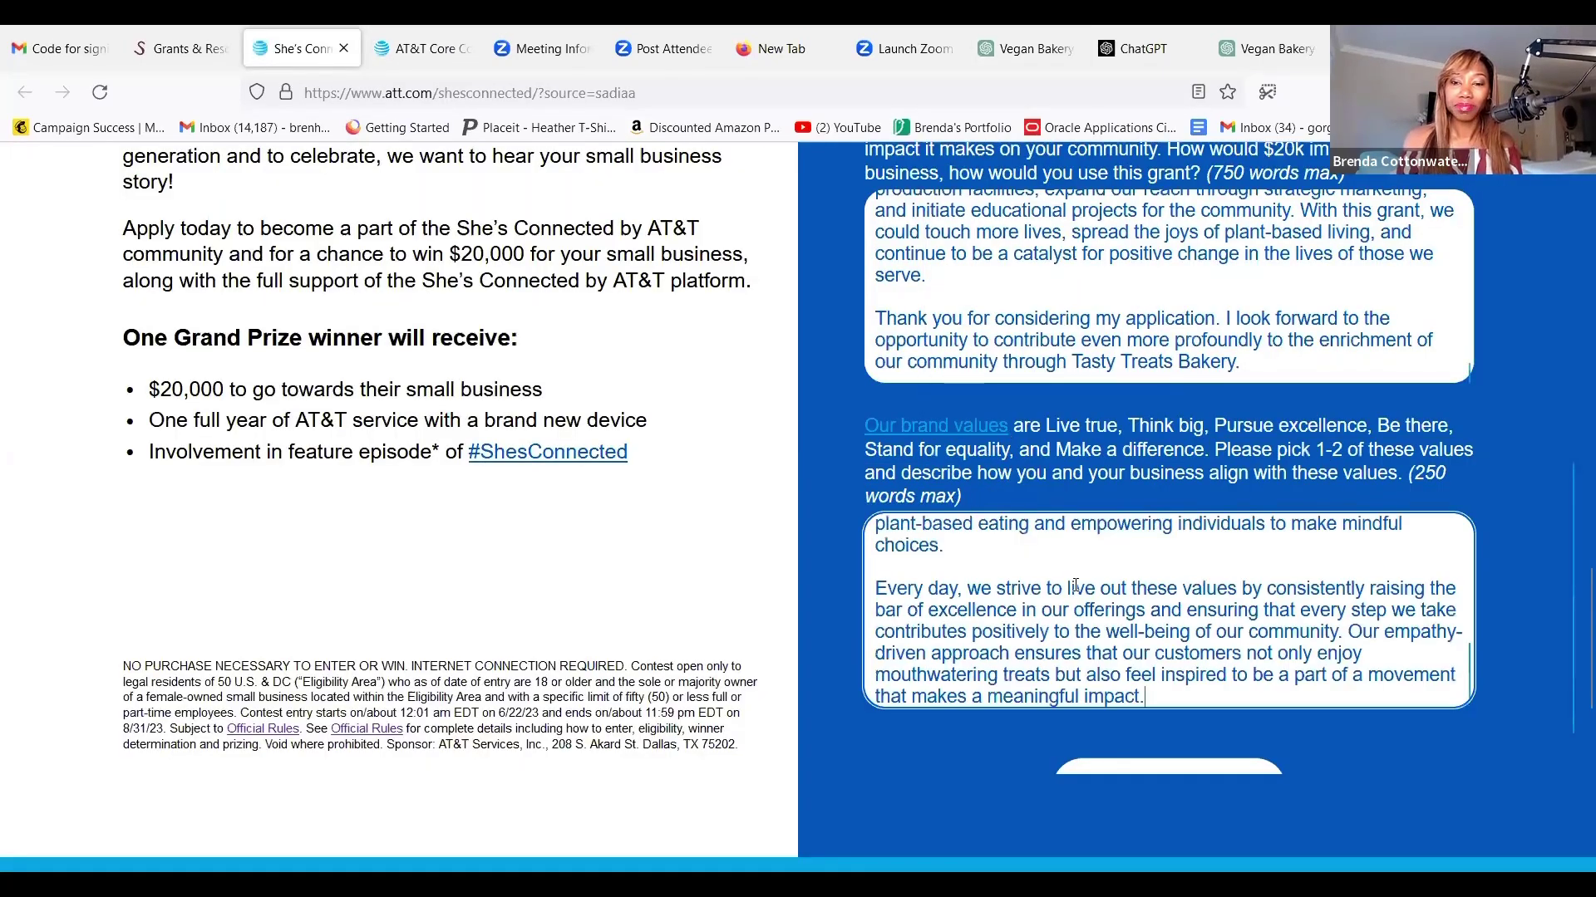
- Check the completed answers in the application form and submit the application
scroll(1080, 581, "up", 6)
scroll(1080, 582, "up", 5)
scroll(1122, 631, "down", 15)
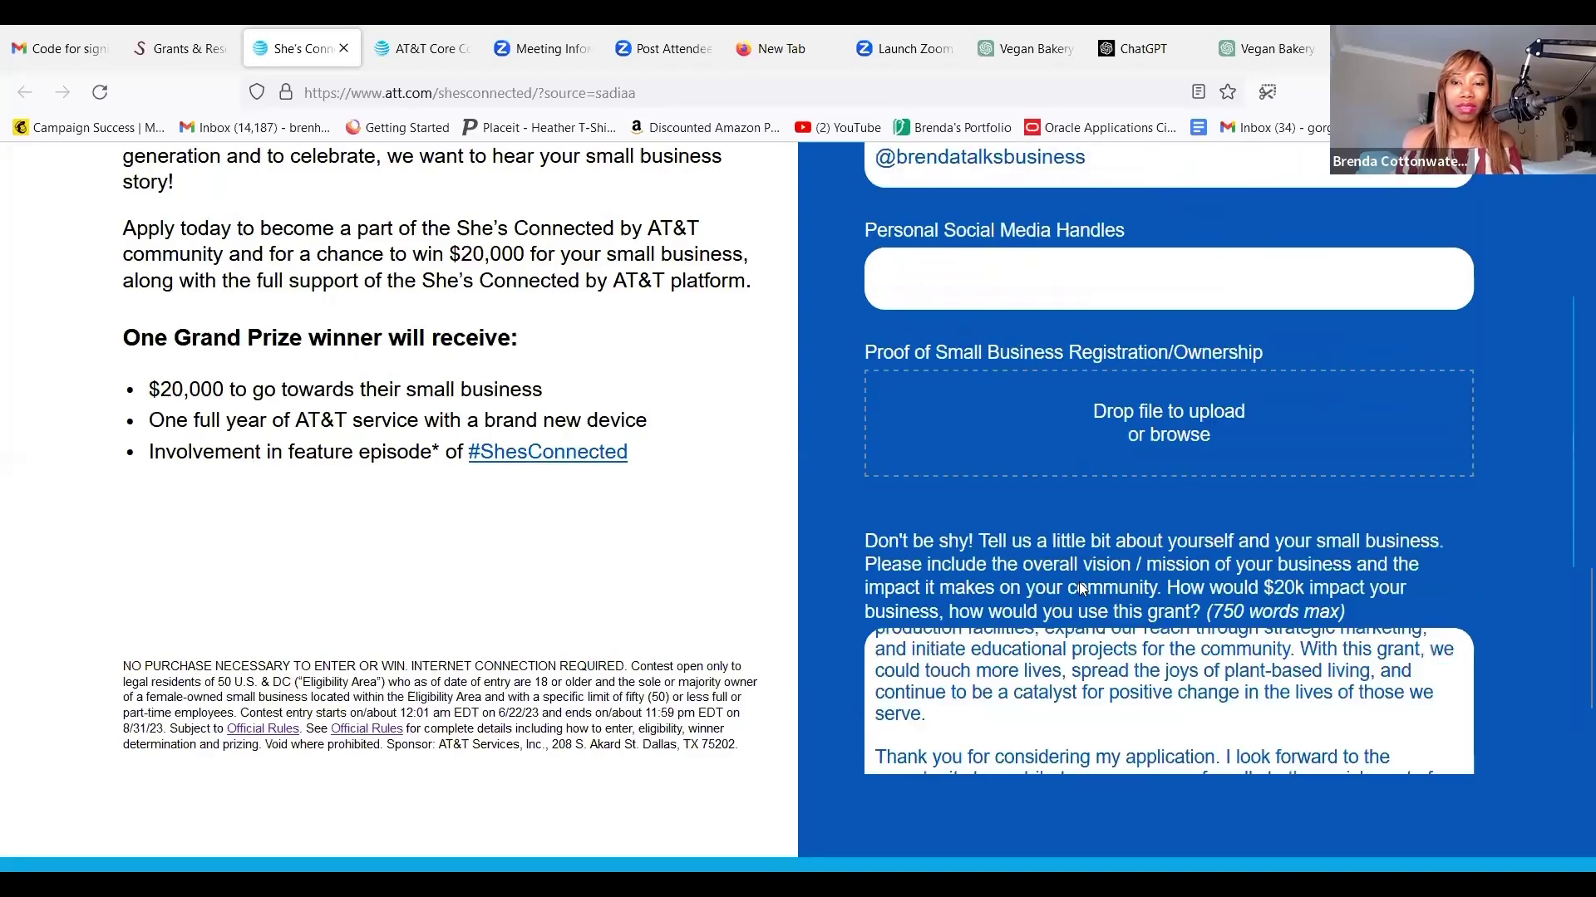
left_click(1184, 704)
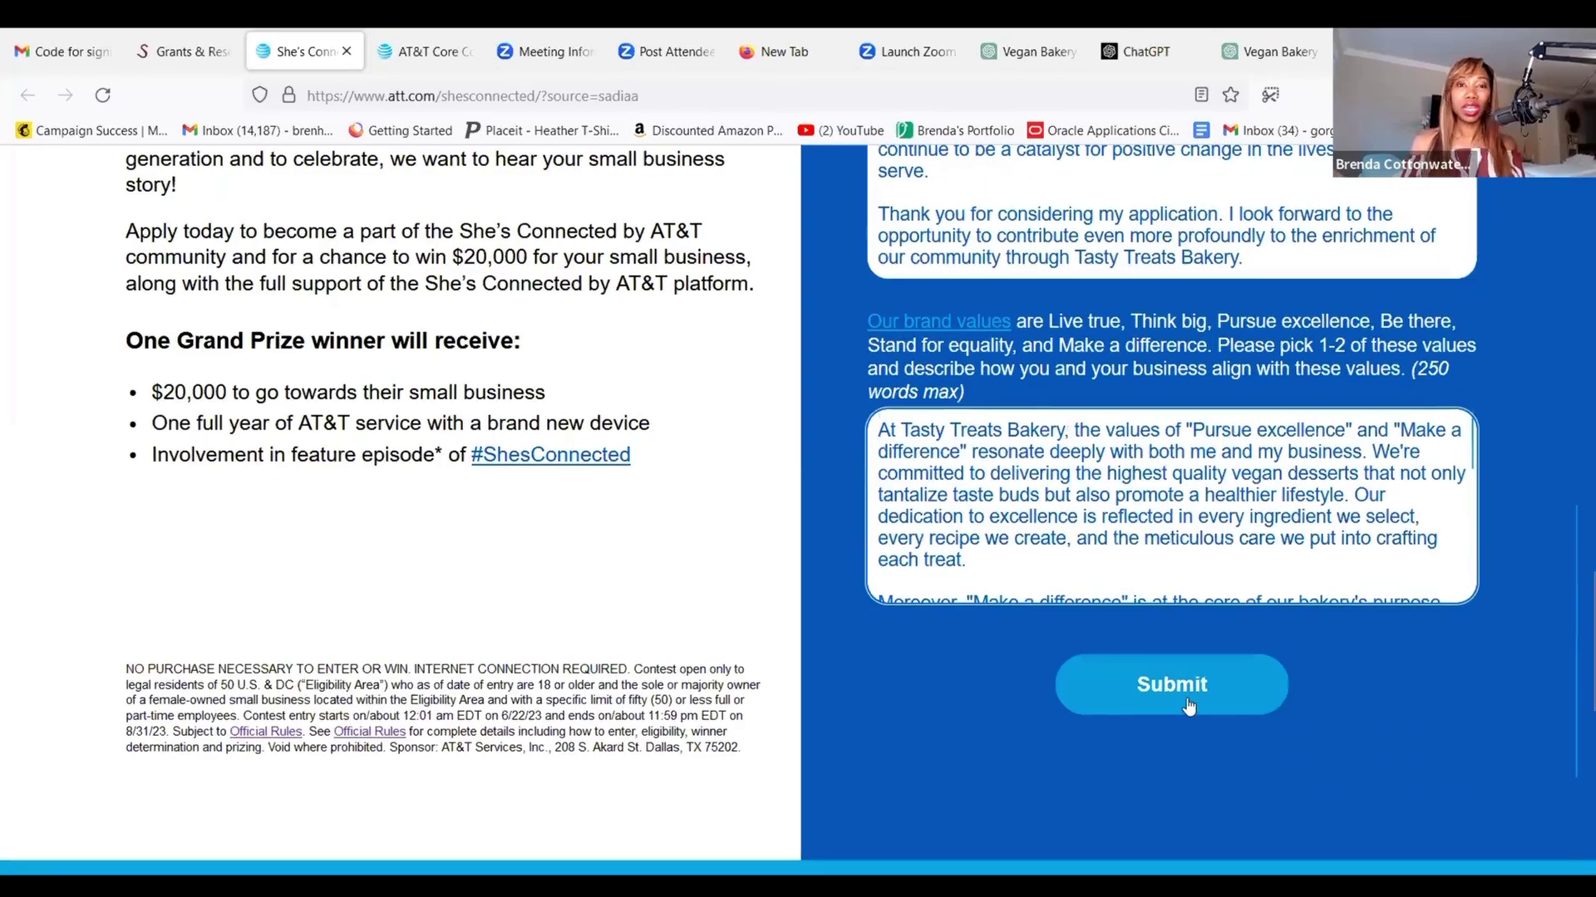